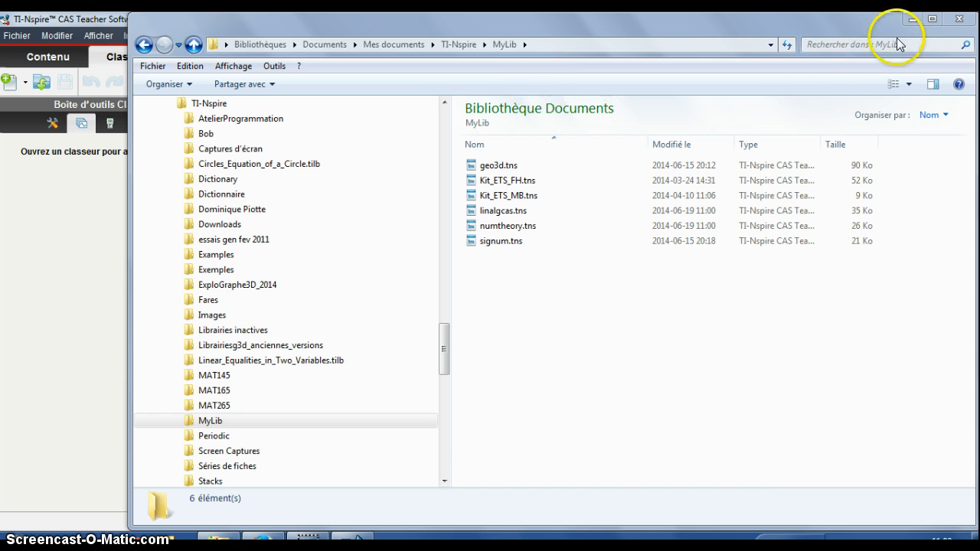
Close the MyLib folder window and create a computer-page-size TI-Nspire document with a Calculator (Calculs) page
left_click(959, 18)
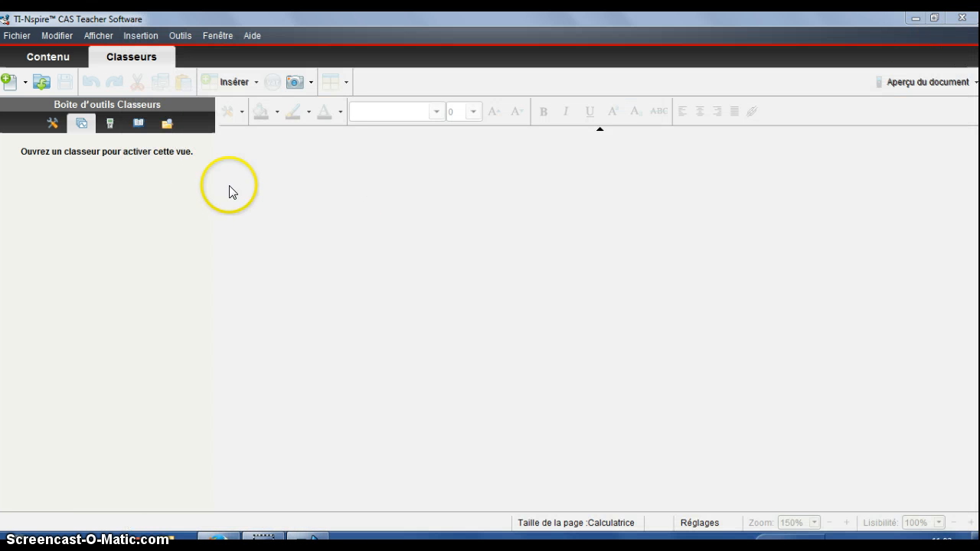
left_click(17, 37)
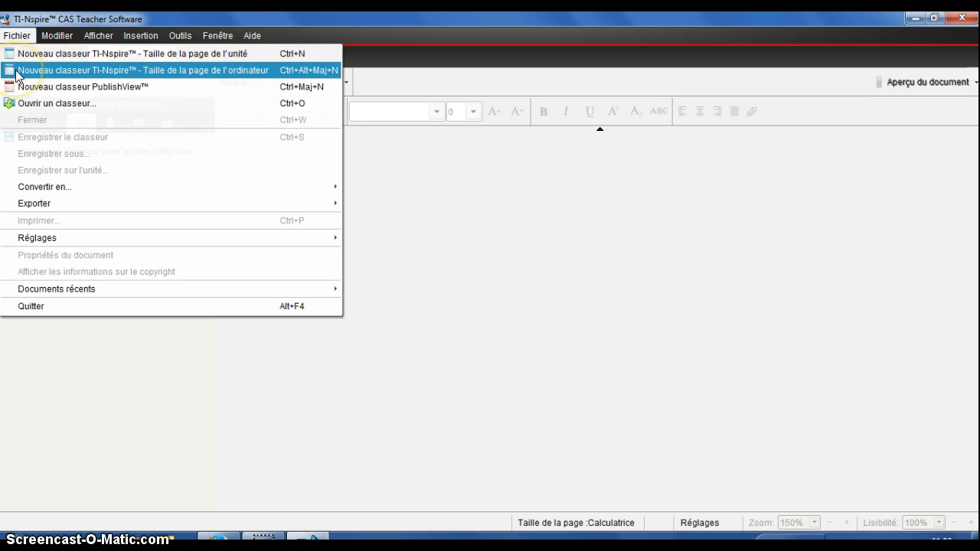
left_click(227, 70)
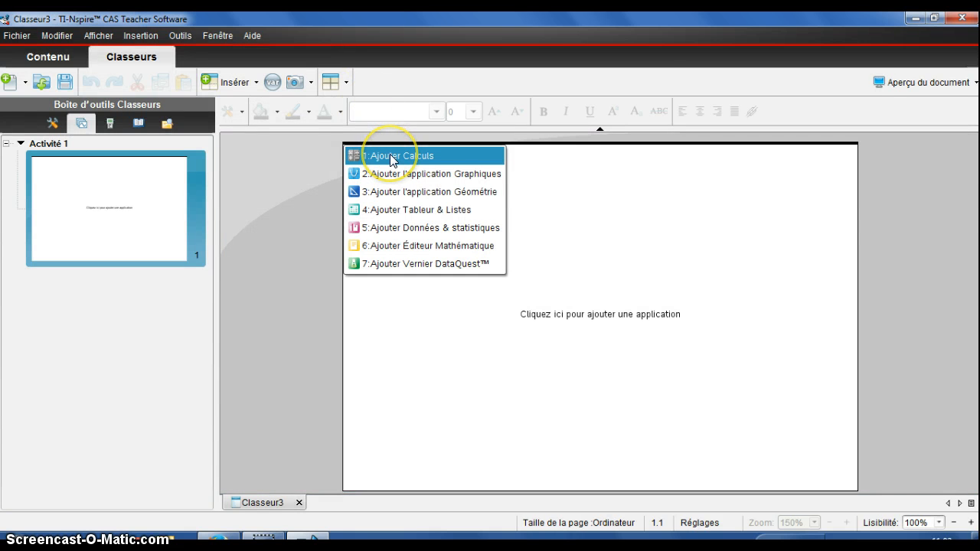
left_click(391, 158)
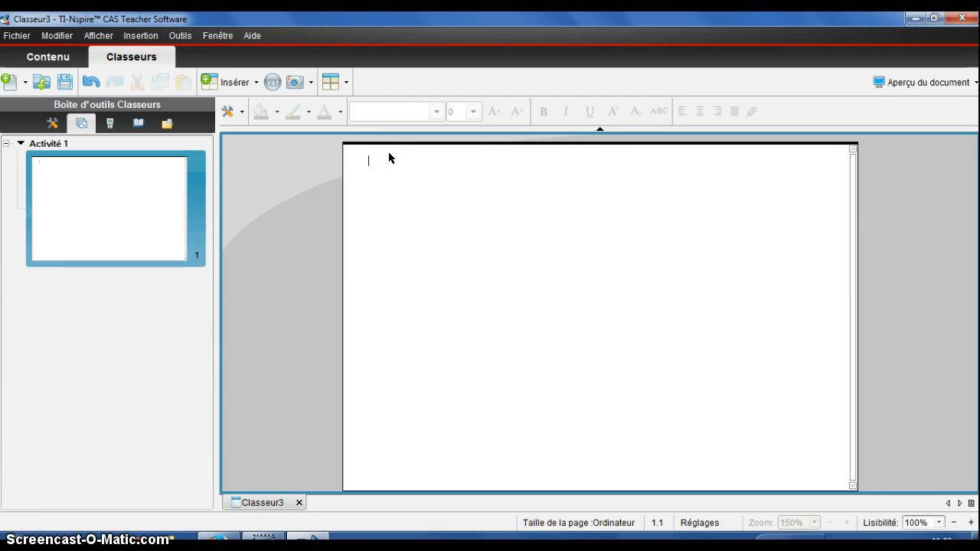
left_click(372, 160)
Refresh the document's list of available libraries
left_click(139, 126)
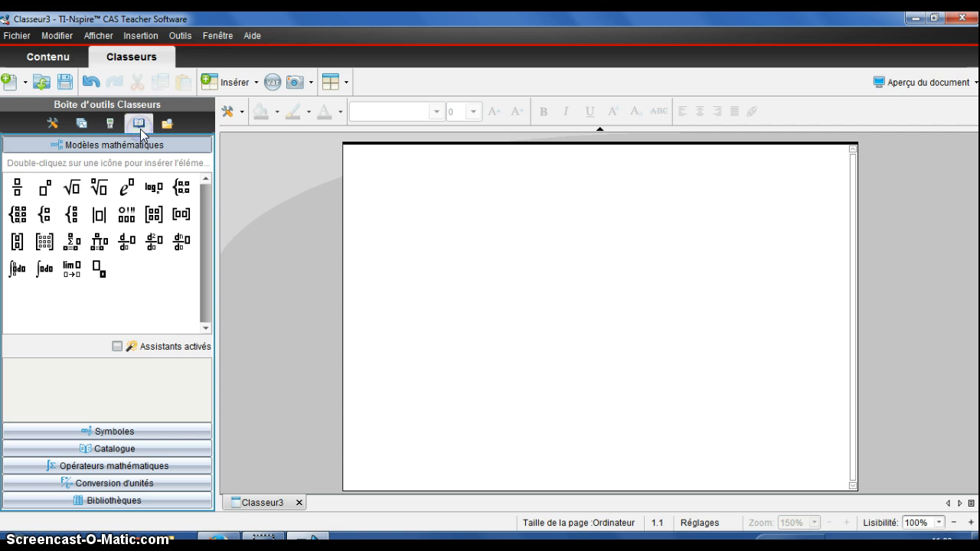
left_click(150, 501)
left_click(40, 251)
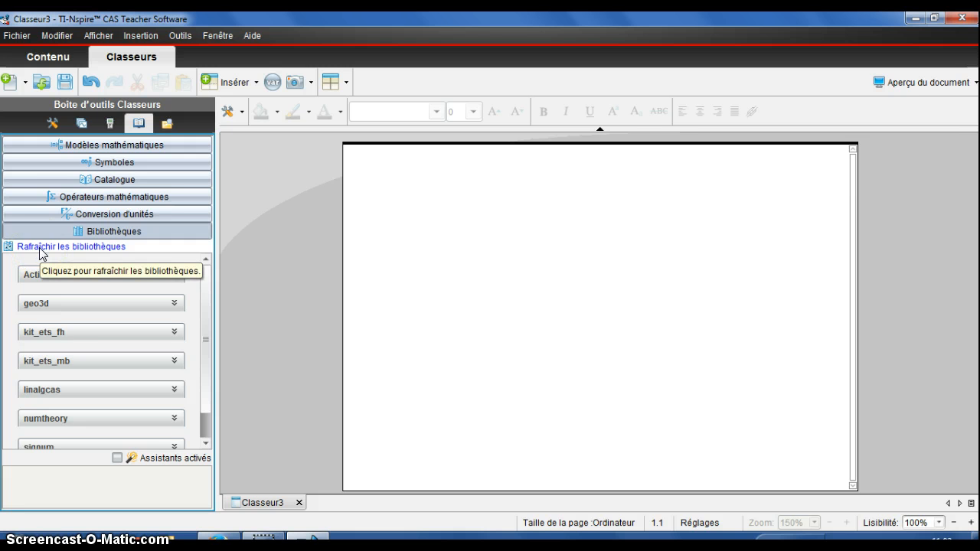
left_click(40, 251)
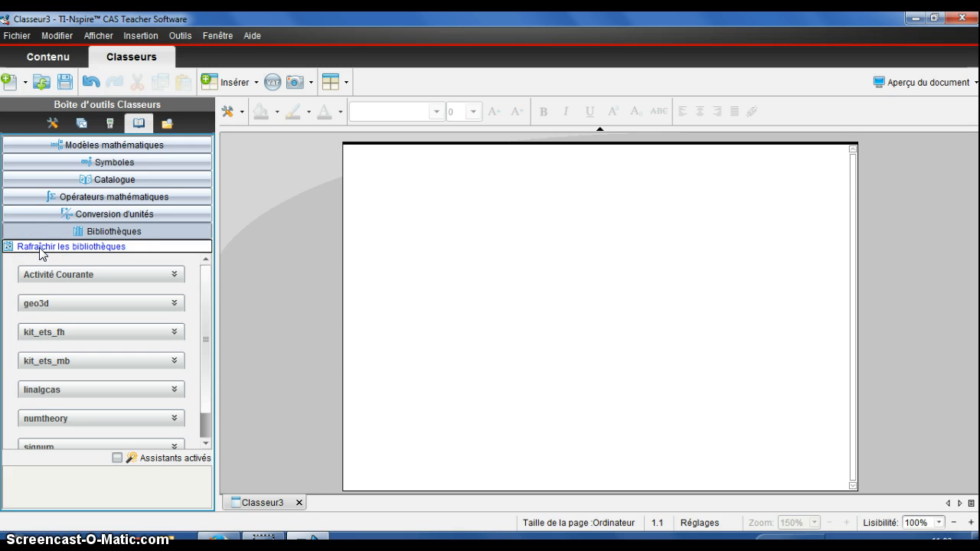
left_click(112, 123)
left_click(192, 245)
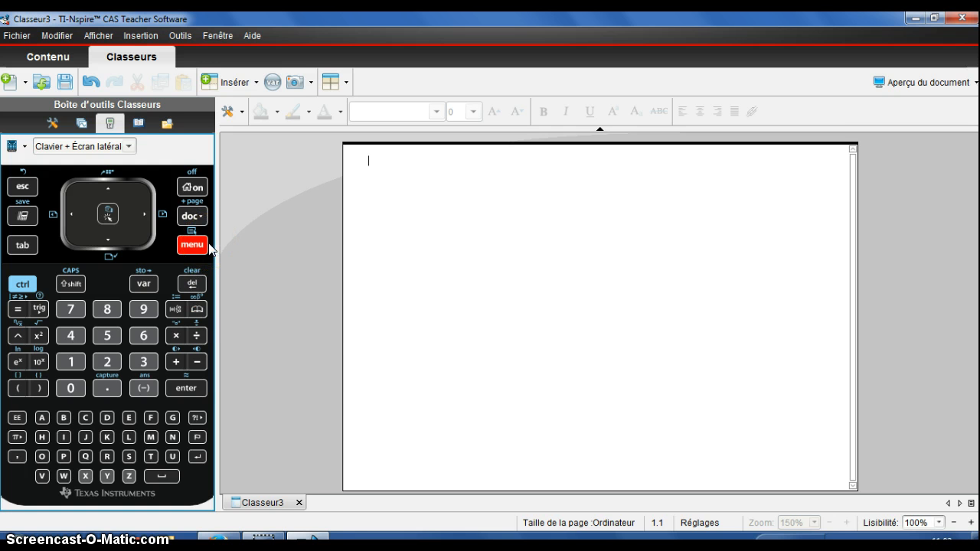
left_click(77, 122)
left_click(139, 123)
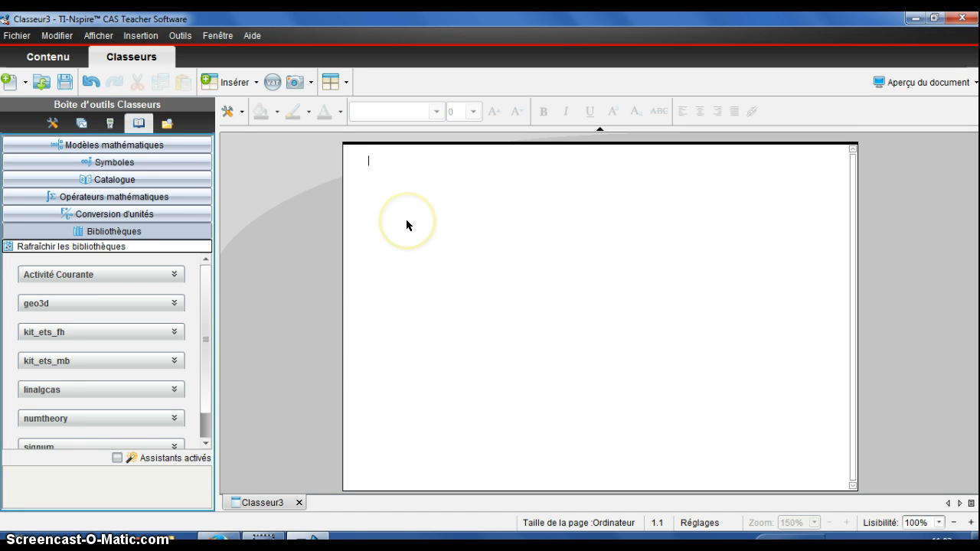
Insert a Graphs page after the Calculator page and switch it to the 3D graphing view
left_click(233, 82)
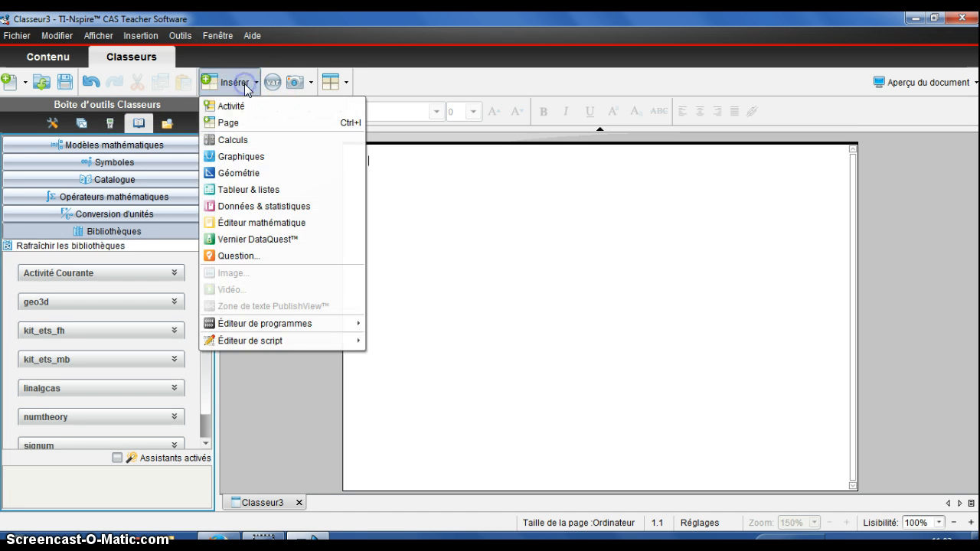
left_click(242, 157)
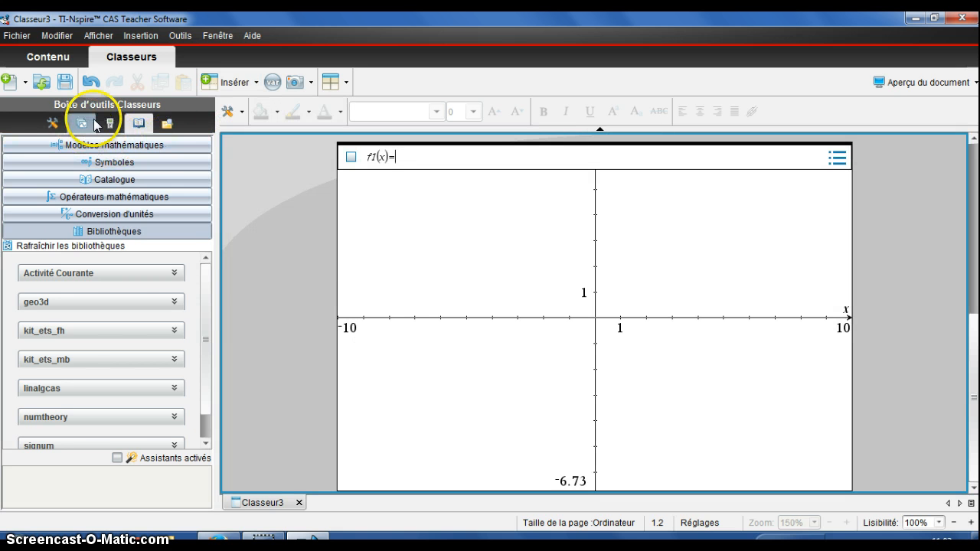
left_click(232, 111)
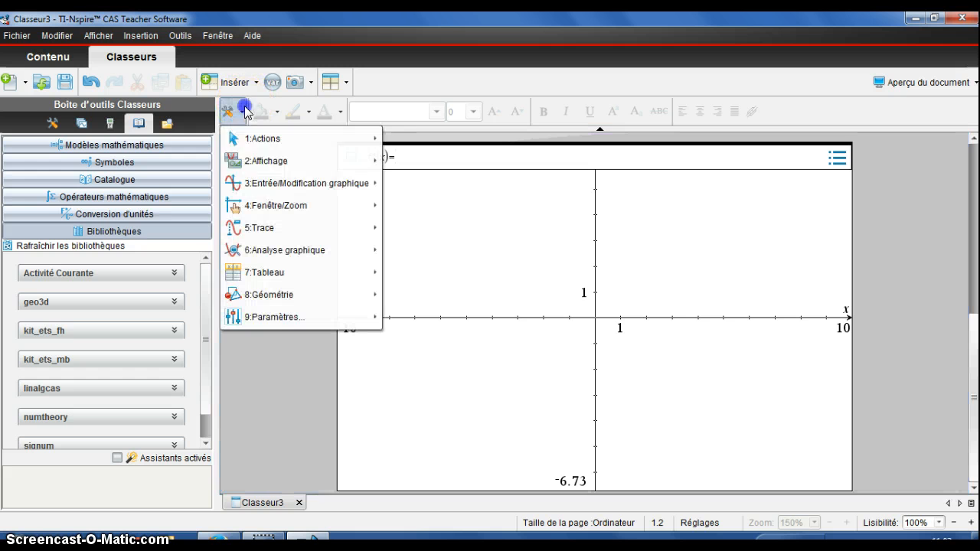
mouse_move(260, 161)
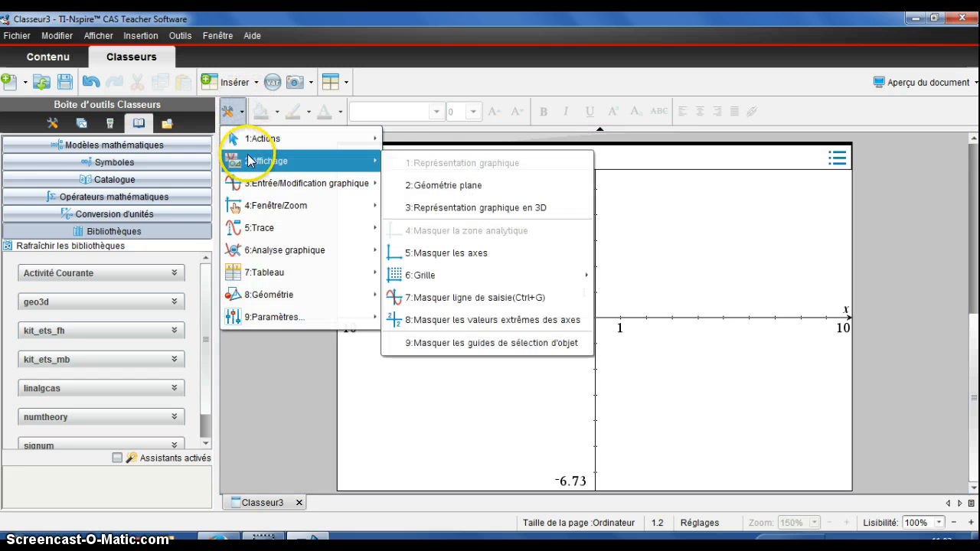
left_click(406, 208)
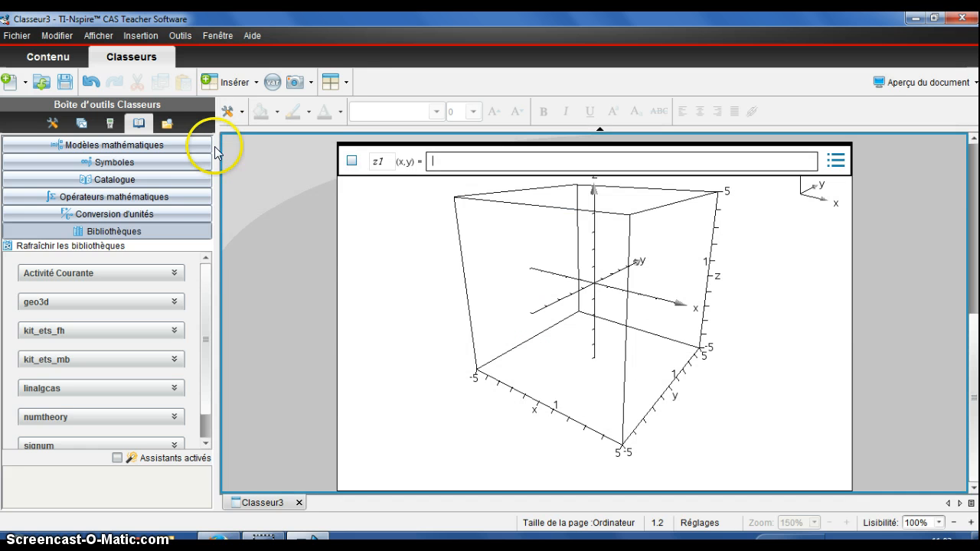
Hide the box around the 3D graph, keeping the axes displayed
left_click(244, 112)
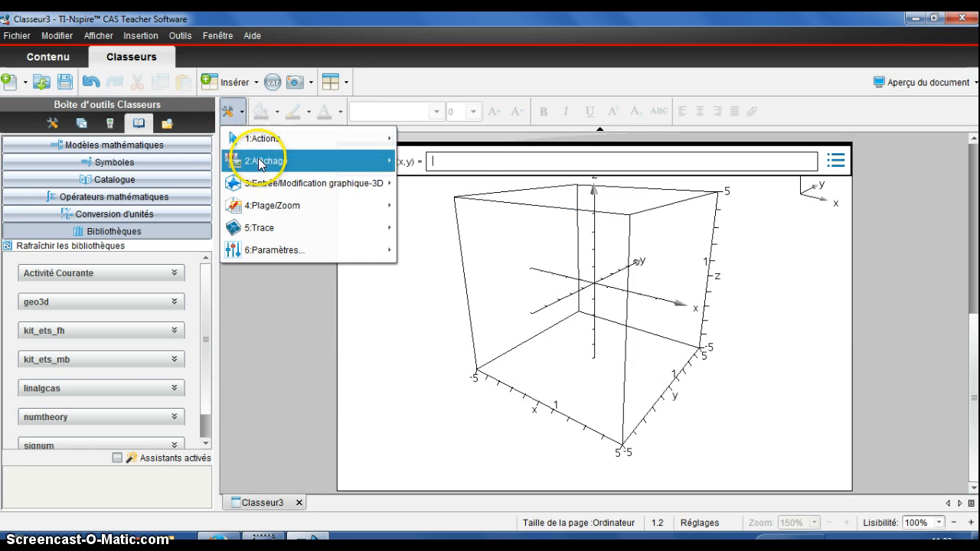
mouse_move(294, 167)
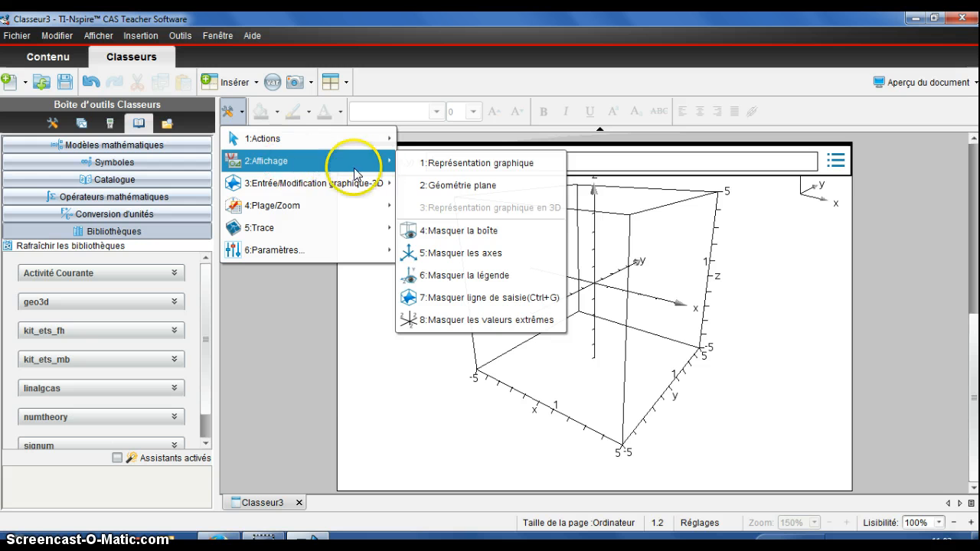
mouse_move(367, 183)
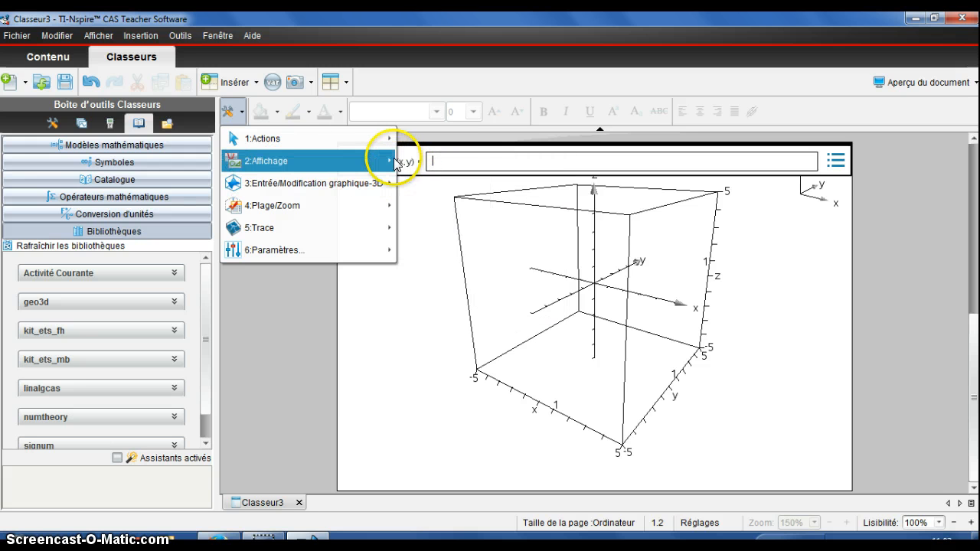
mouse_move(389, 161)
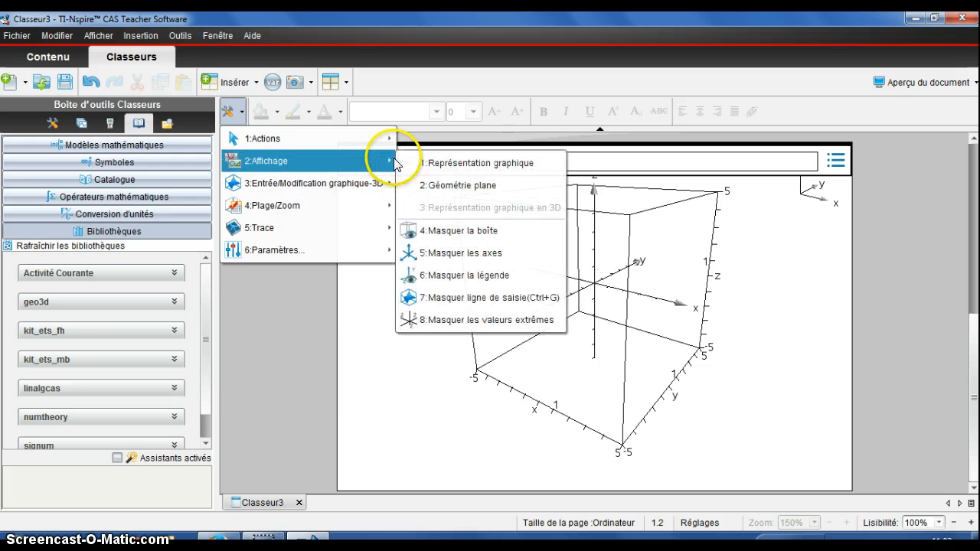
left_click(490, 225)
left_click(489, 228)
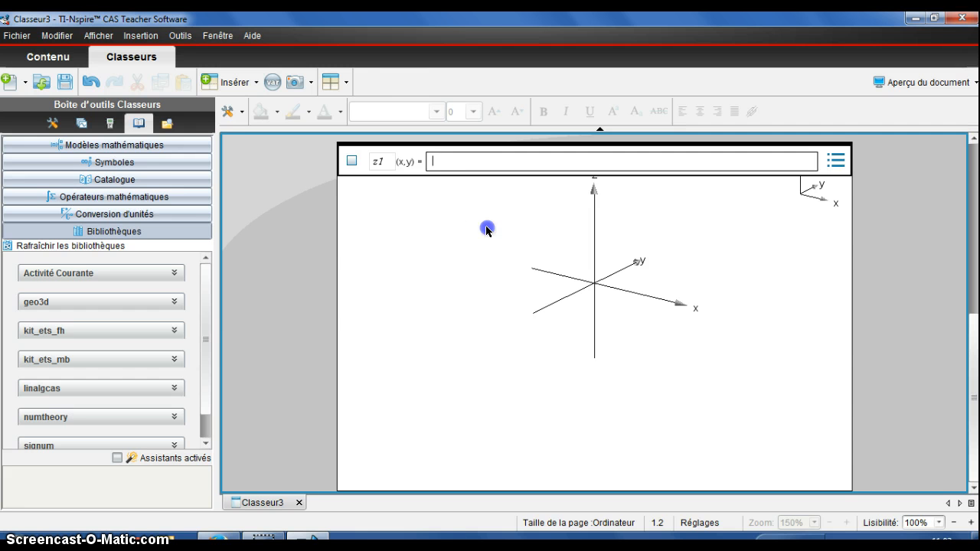
Group the Calculator page with the 3D graph page into one split page
left_click(87, 123)
left_click(109, 185)
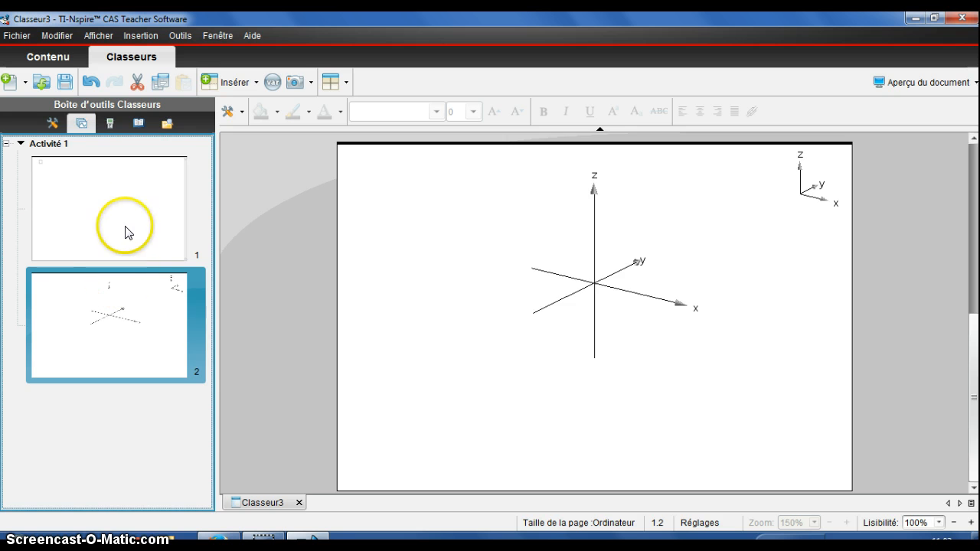
left_click(128, 211)
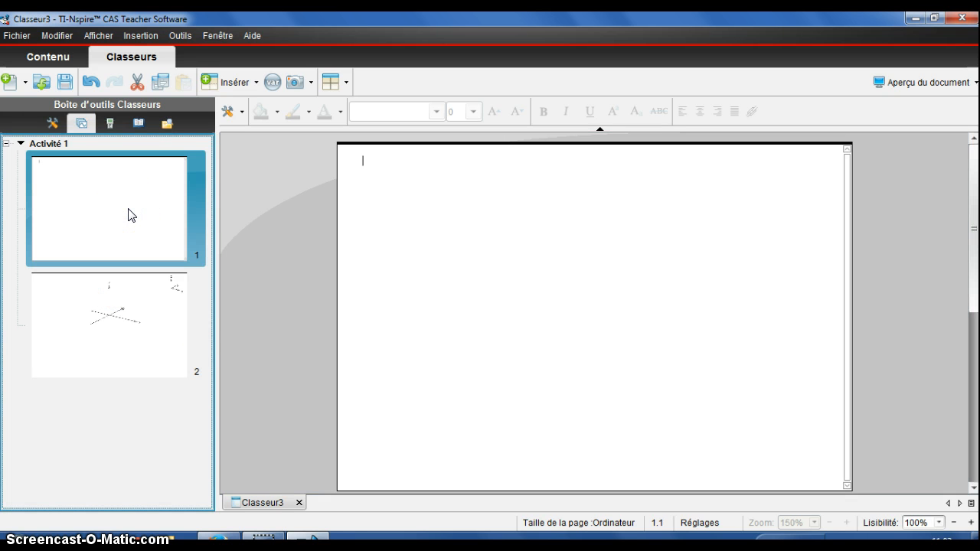
key("ctrl+4")
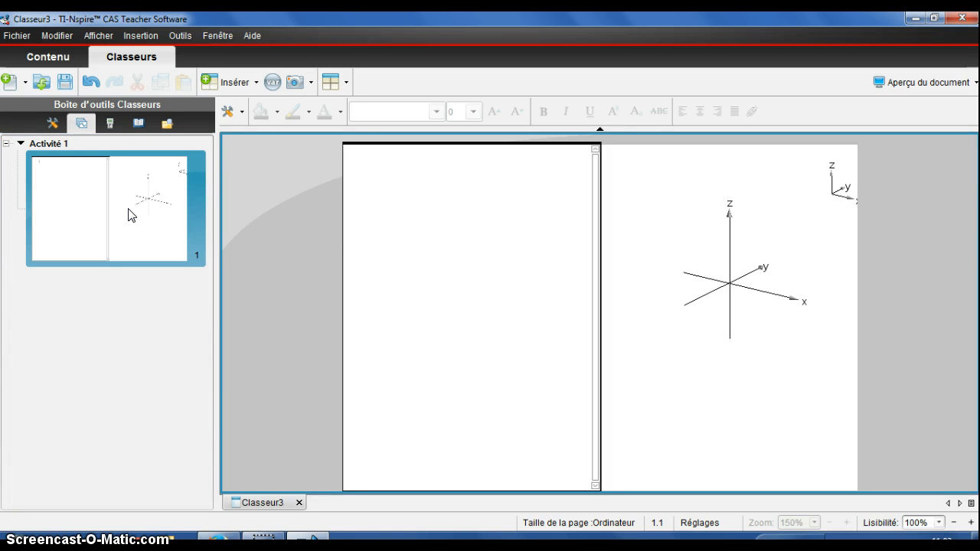
Define the first 3D parametric graph with xp1, yp1 and zp1 all equal to 0
left_click(390, 248)
left_click(408, 239)
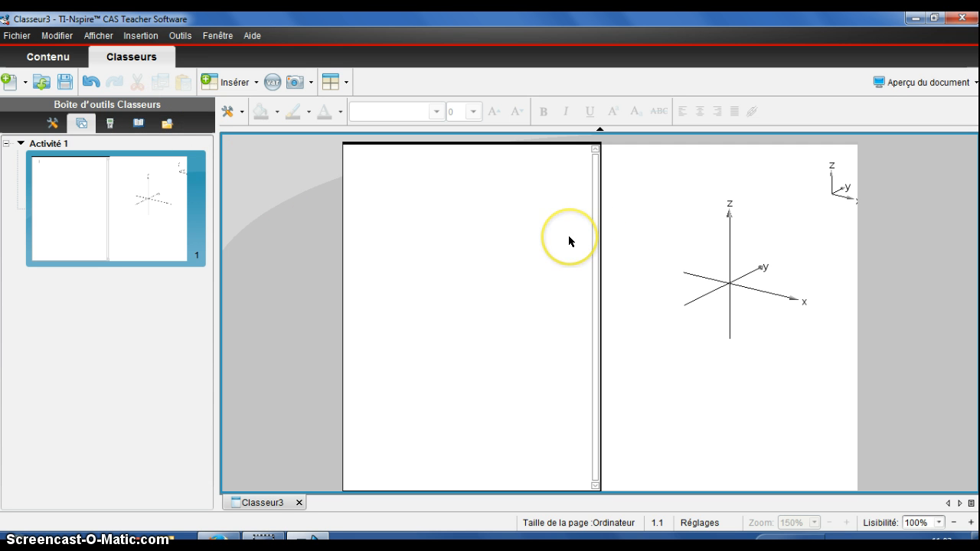
left_click(677, 236)
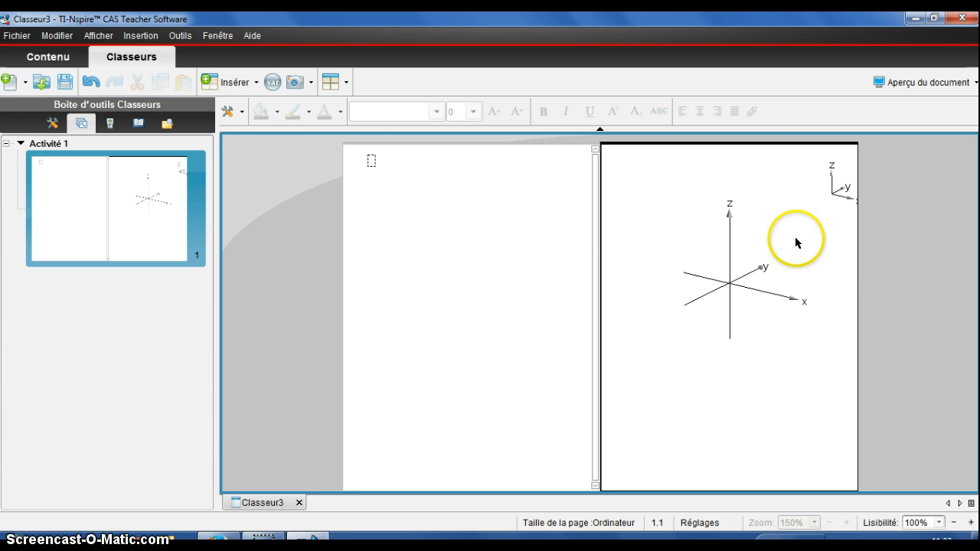
left_click(236, 113)
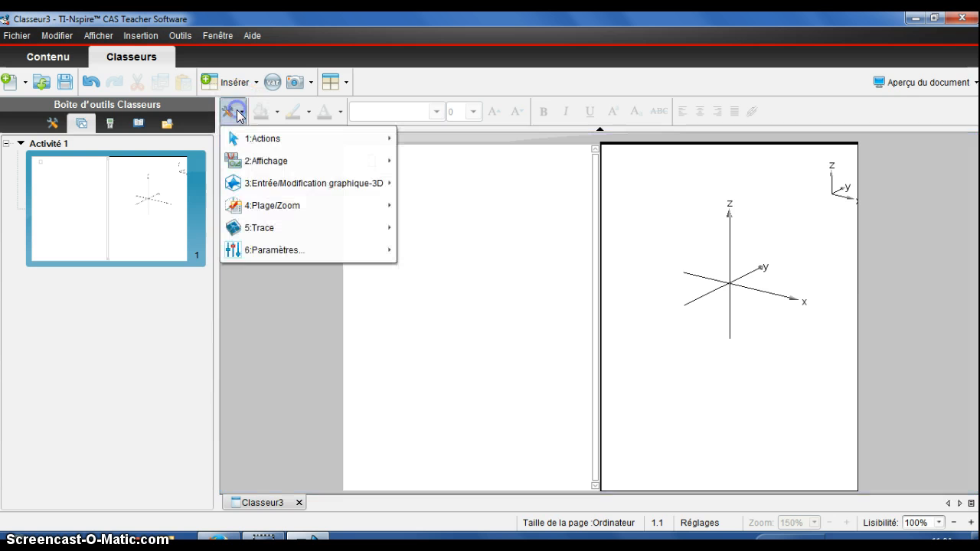
mouse_move(256, 183)
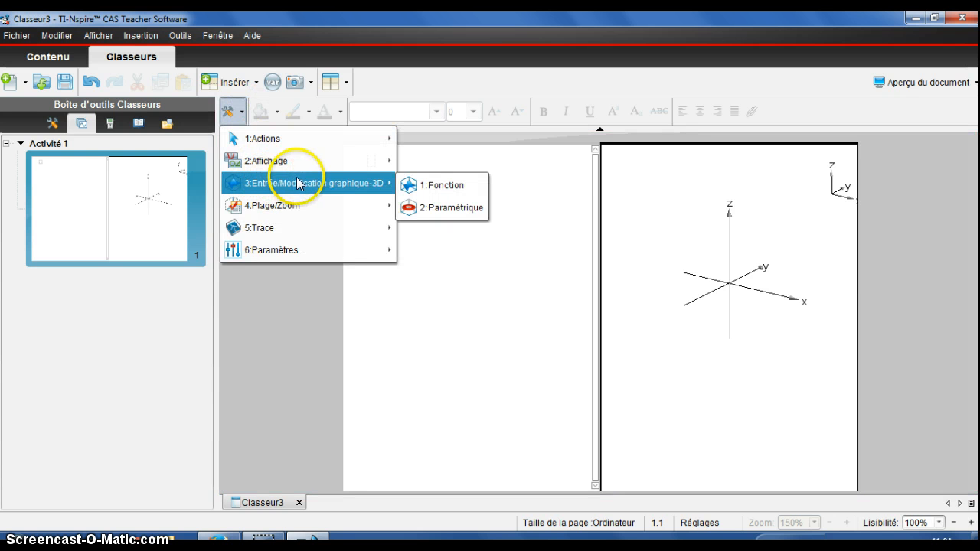
left_click(445, 209)
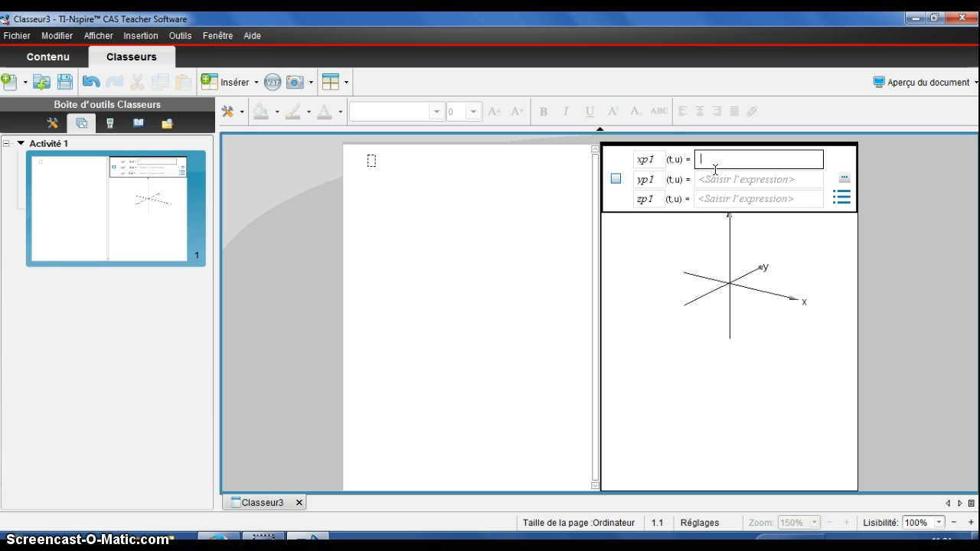
type("0")
key("Tab")
type("0")
key("Tab")
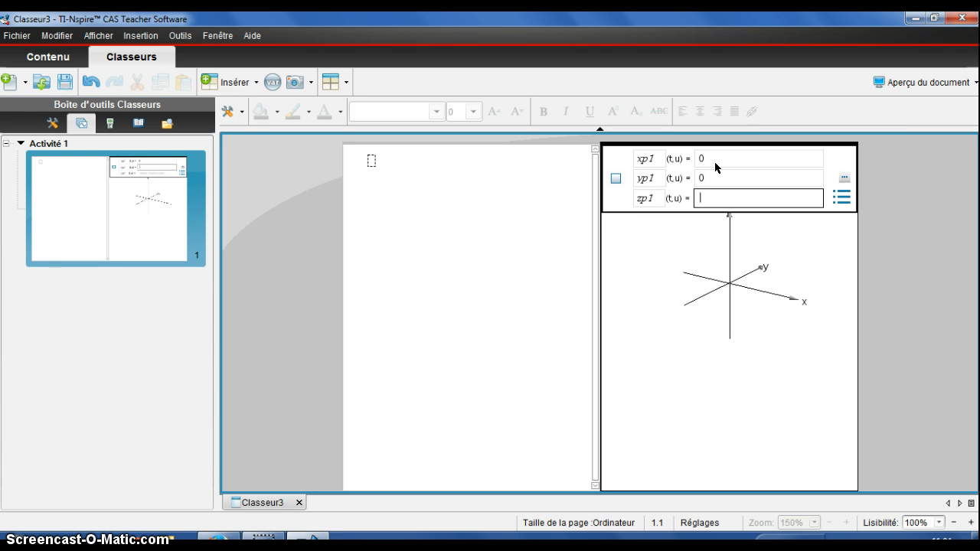
type("0")
key("Return")
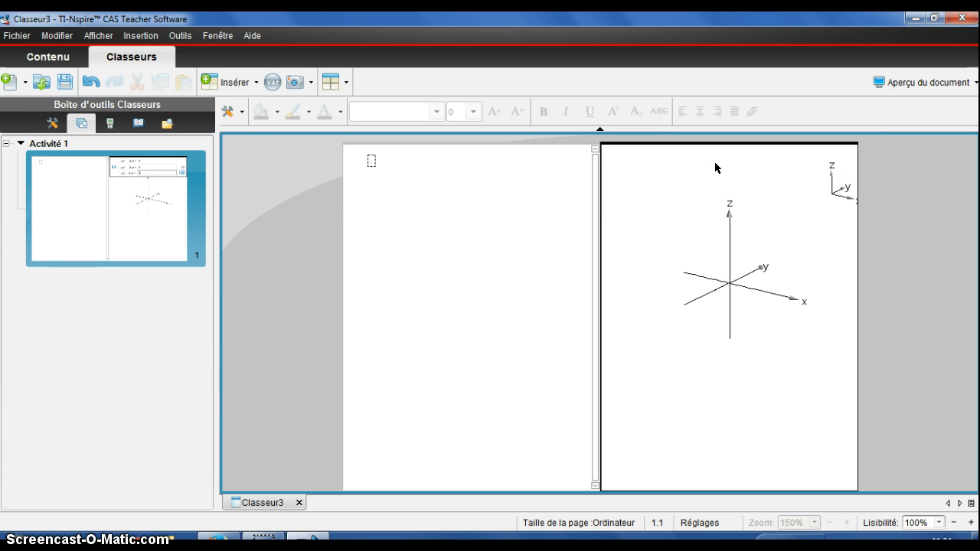
Reopen the parametric entry line and define the second graph with xp2, yp2 and zp2 all equal to 0
double_click(701, 179)
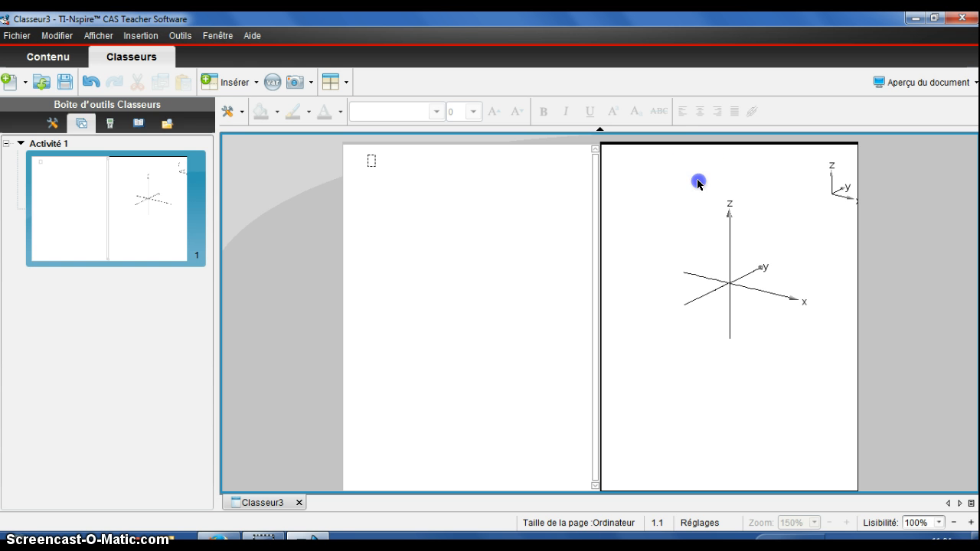
key("Up")
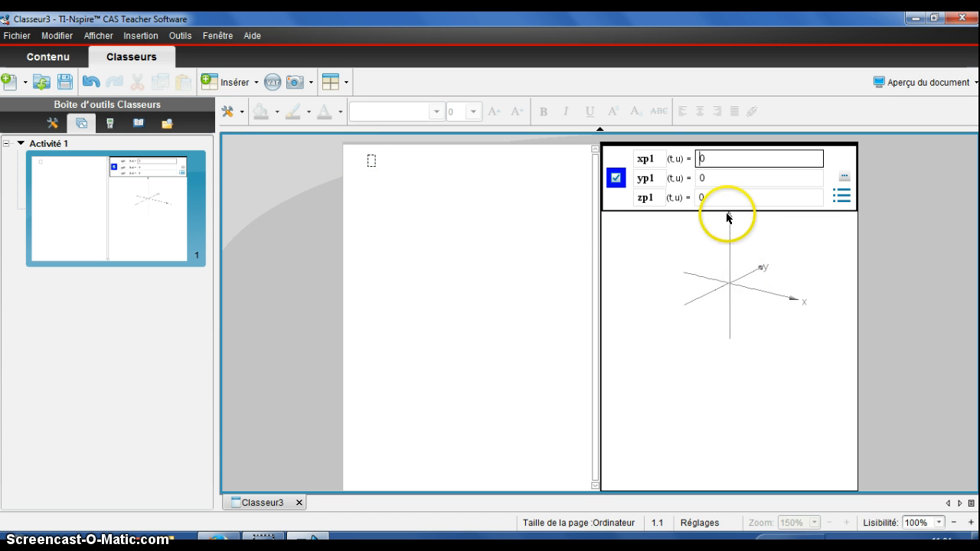
key("Tab")
key("Tab")
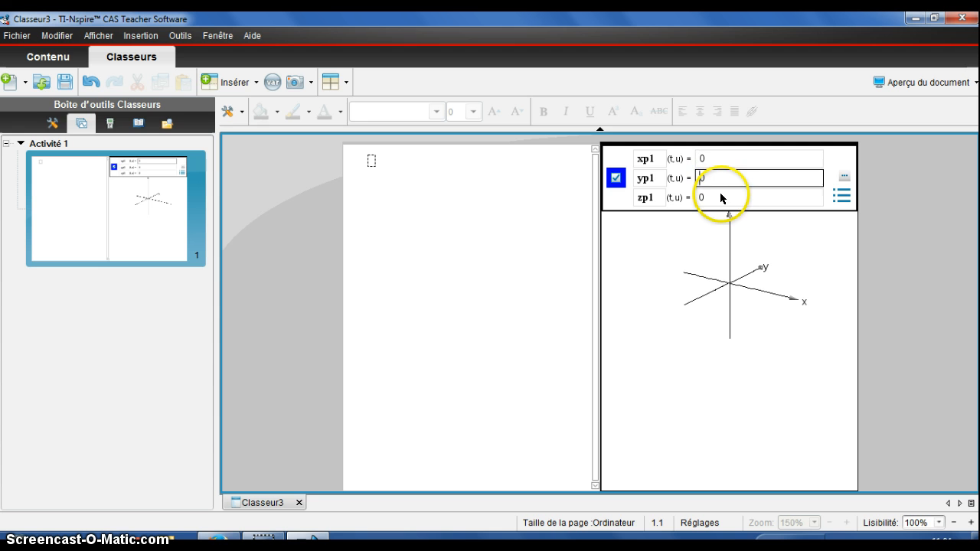
key("Return")
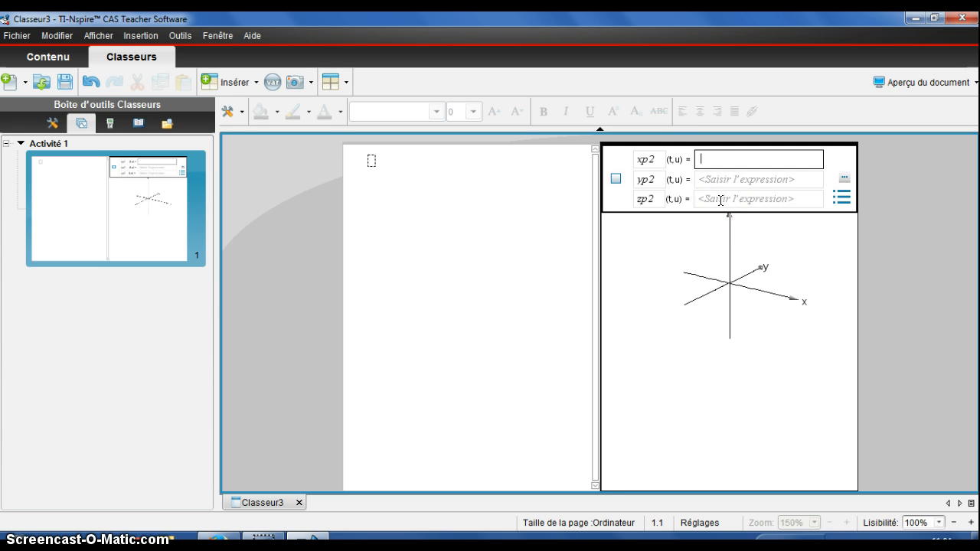
type("0")
key("Tab")
type("0")
key("Tab")
type("0")
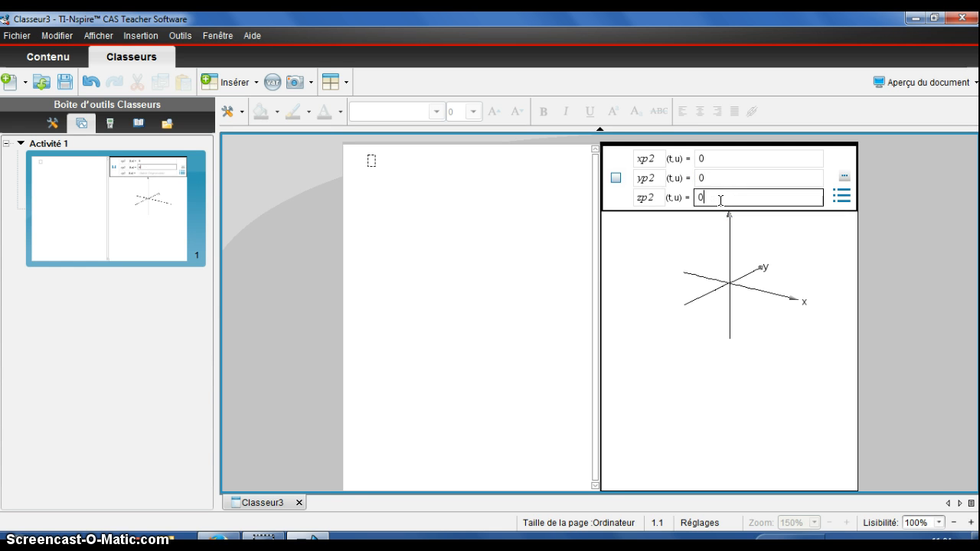
key("Return")
Define the third parametric graph with xp3, yp3 and zp3 all equal to 0
type("0")
key("Tab")
type("0")
key("Tab")
type("0")
key("Return")
Define the fourth parametric graph with xp4, yp4 and zp4 all equal to 0
type("0")
key("Tab")
type("0")
key("Tab")
type("0")
key("Return")
Define the fifth parametric graph with xp5, yp5 and zp5 all equal to 0
type("0")
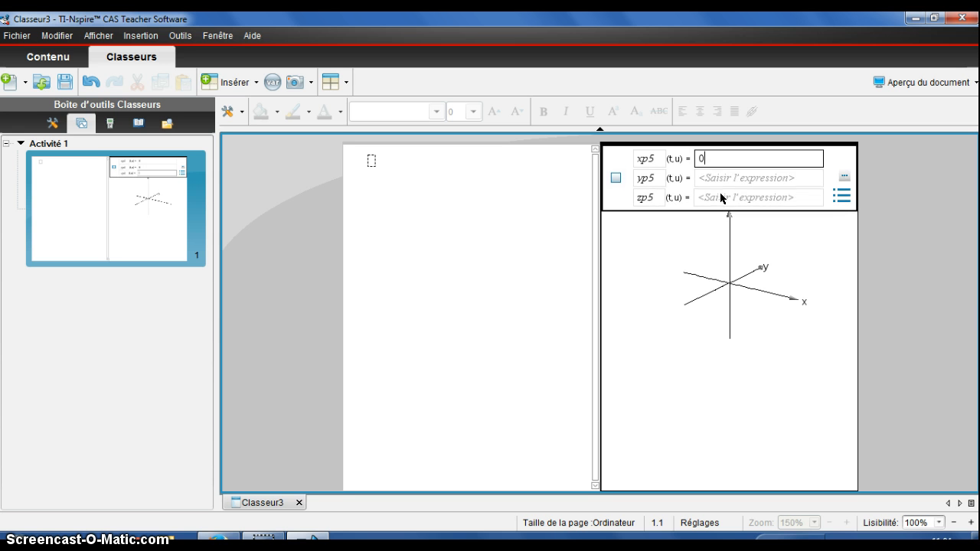
key("Tab")
type("00")
key("Return")
Define the sixth parametric graph with xp6, yp6 and zp6 all equal to 0
type("0")
key("Tab")
type("0")
key("Tab")
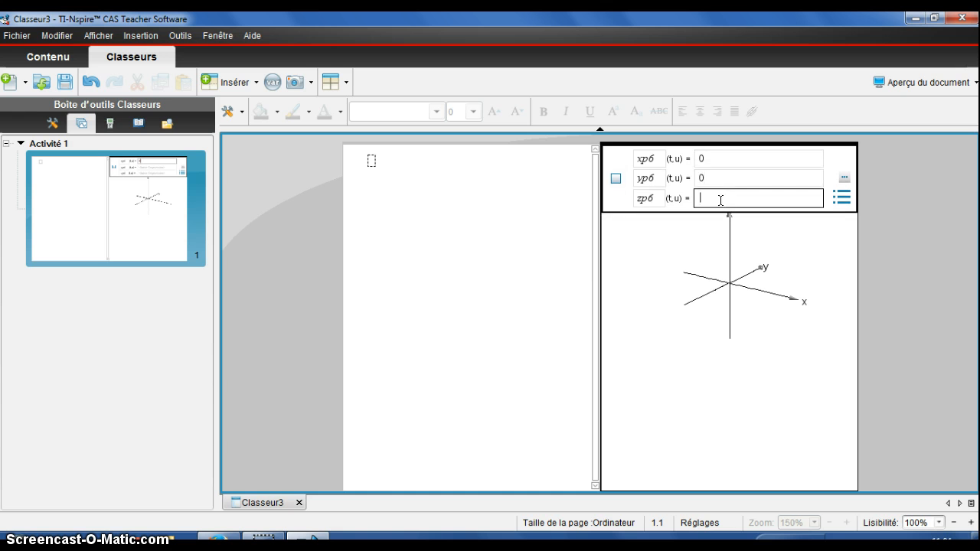
type("0")
key("Return")
Define the seventh parametric graph with xp7, yp7 and zp7 all equal to 0
type("0")
key("Tab")
type("0")
key("Tab")
type("0")
key("Return")
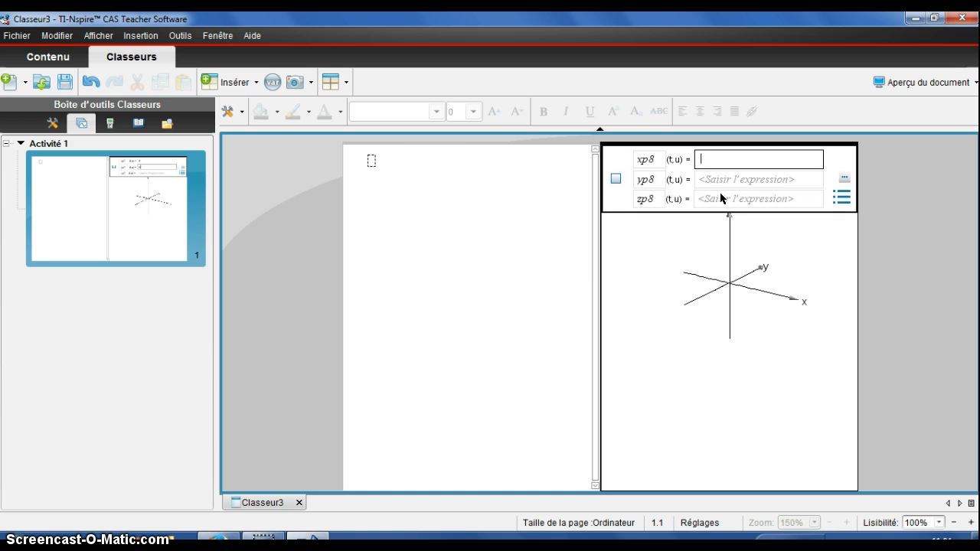
Define the eighth parametric graph with xp8, yp8 and zp8 all equal to 0
type("0")
key("Tab")
type("0")
key("Tab")
type("0")
key("Return")
Define the ninth parametric graph with xp9, yp9 and zp9 all equal to 0
type("0")
key("Tab")
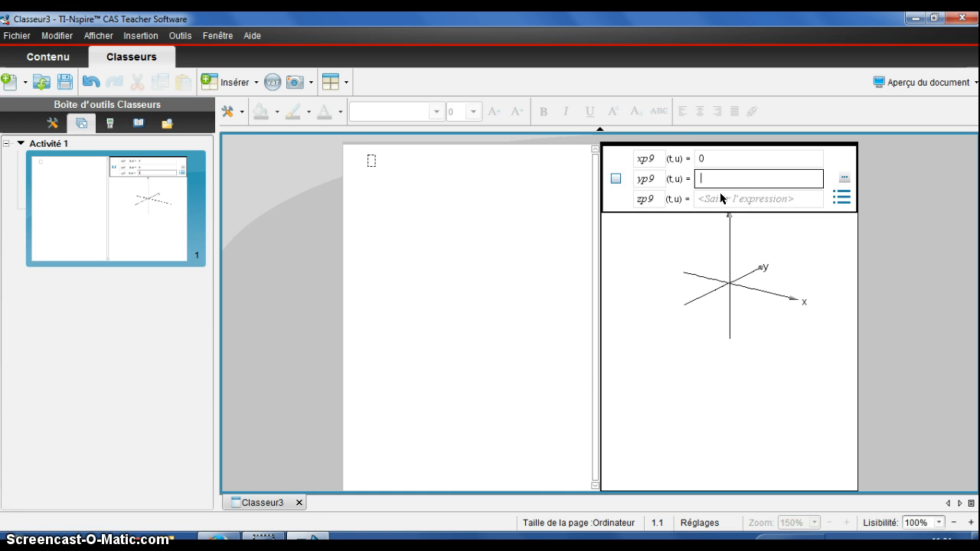
type("0")
key("Tab")
type("0")
key("Return")
Define the tenth parametric graph with xp10, yp10 and zp10 all equal to 0
type("0")
key("Tab")
type("0")
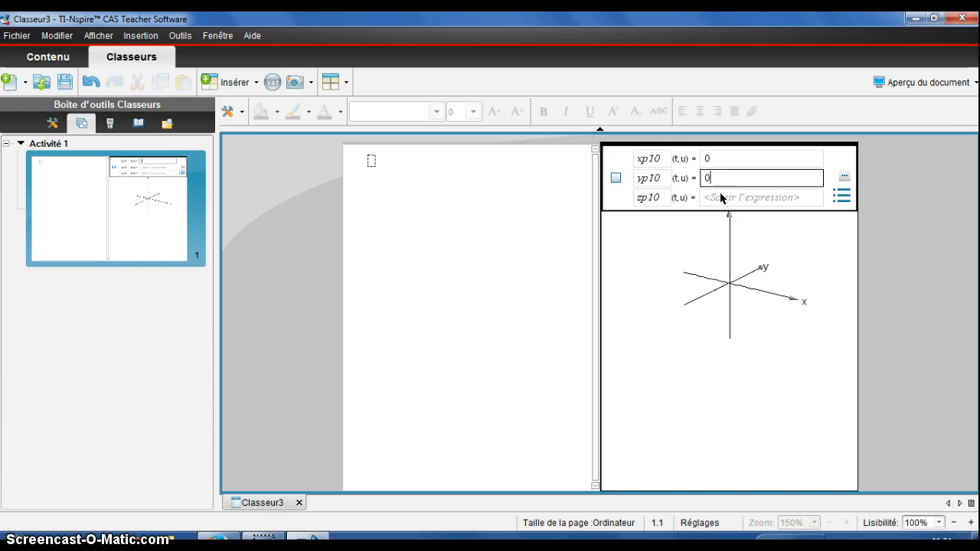
key("Tab")
type("0")
key("Return")
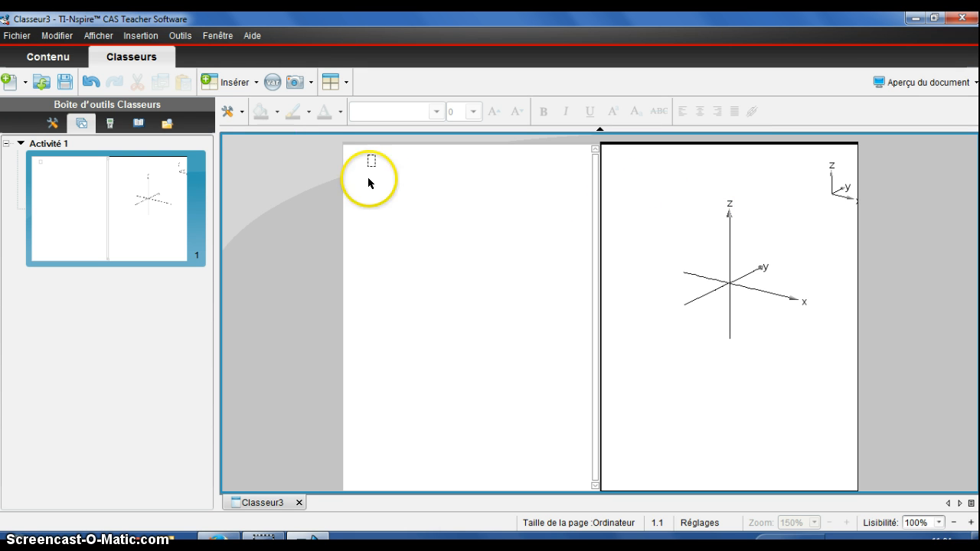
Insert the depotg function from the geo3d library into the Calculator and evaluate geo3d\depotg(1,10)
left_click(139, 124)
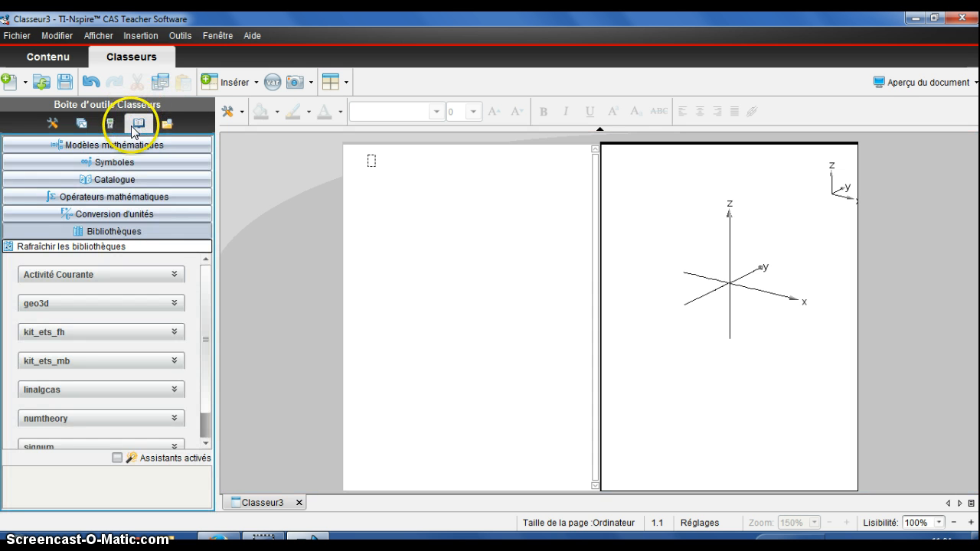
left_click(175, 303)
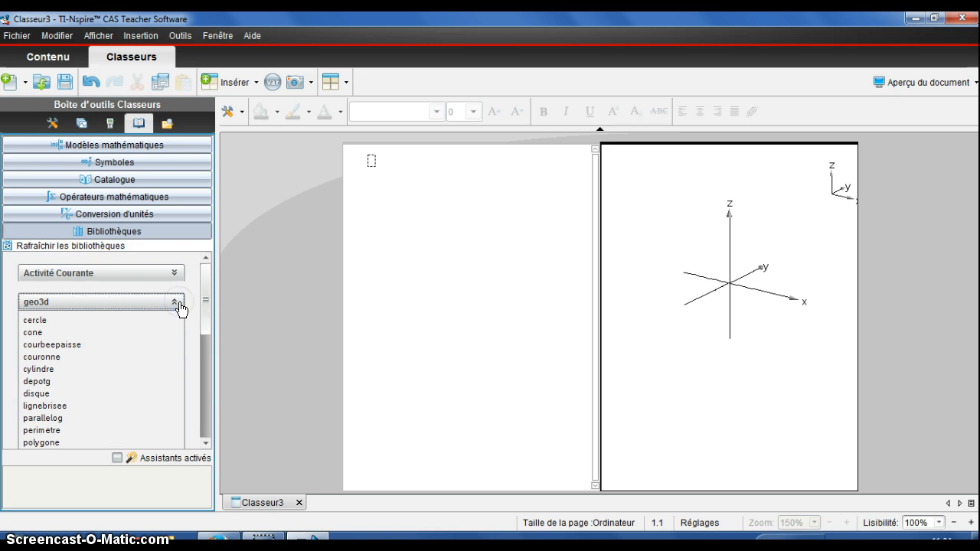
left_click_drag(207, 305, 203, 320)
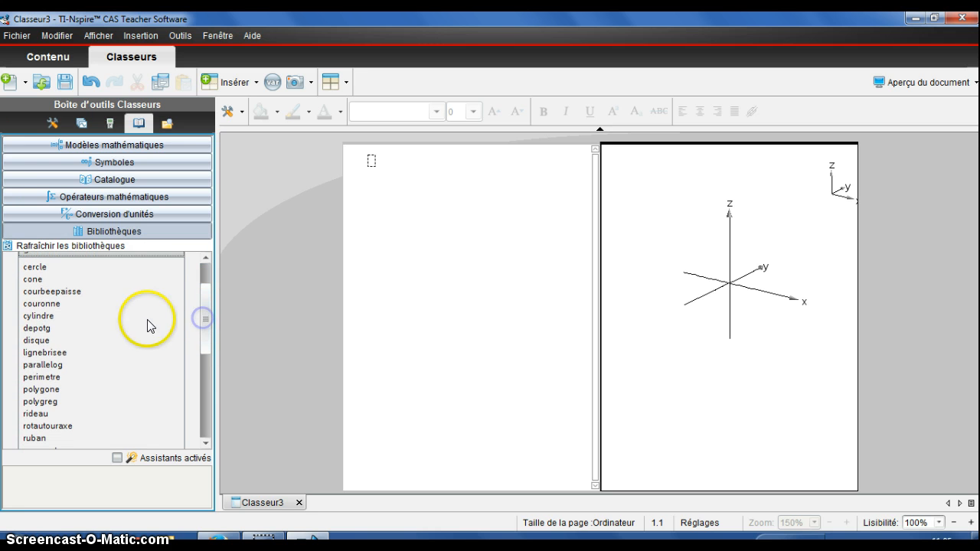
left_click(48, 329)
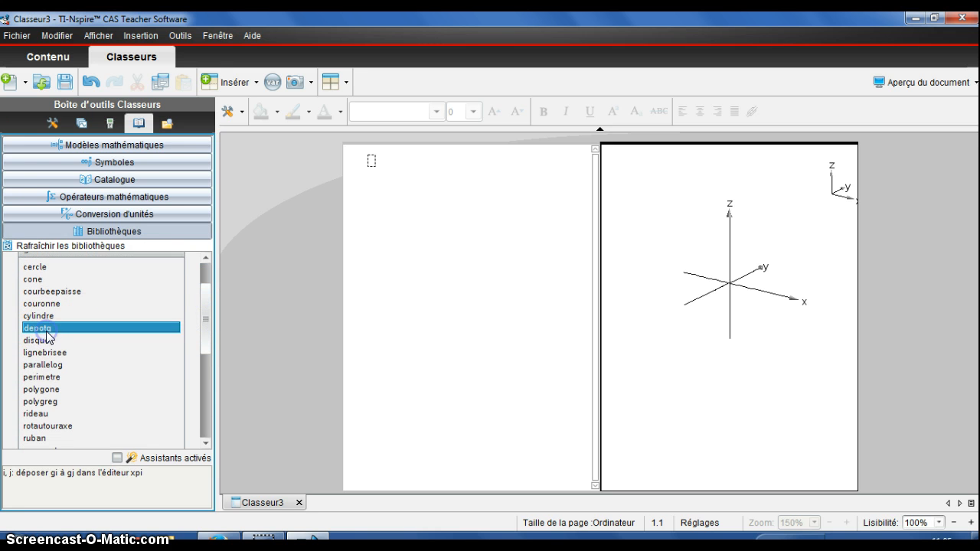
double_click(47, 330)
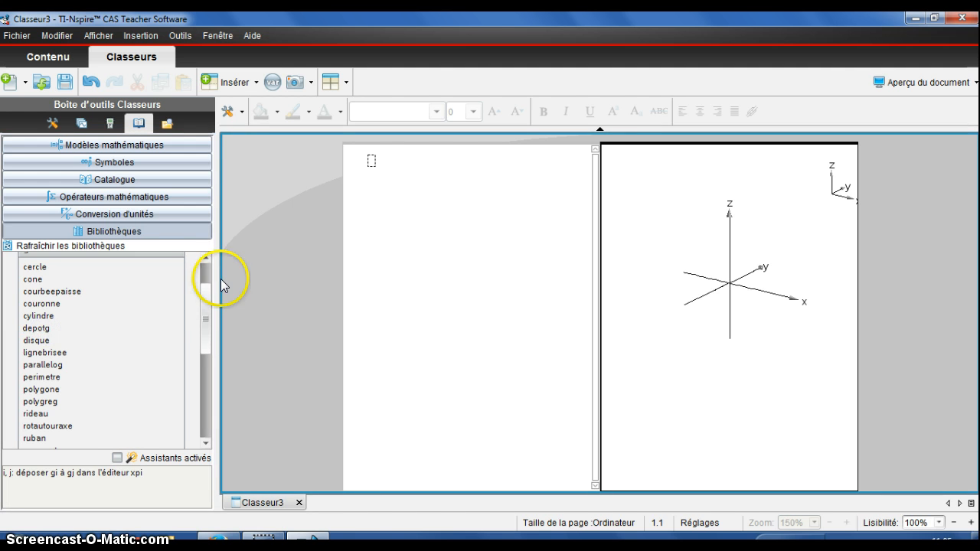
left_click(427, 174)
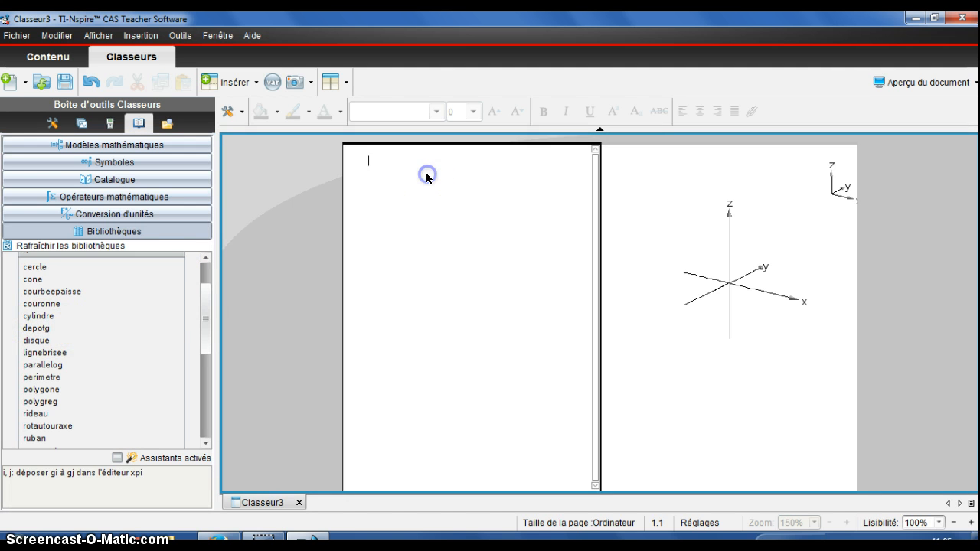
double_click(48, 329)
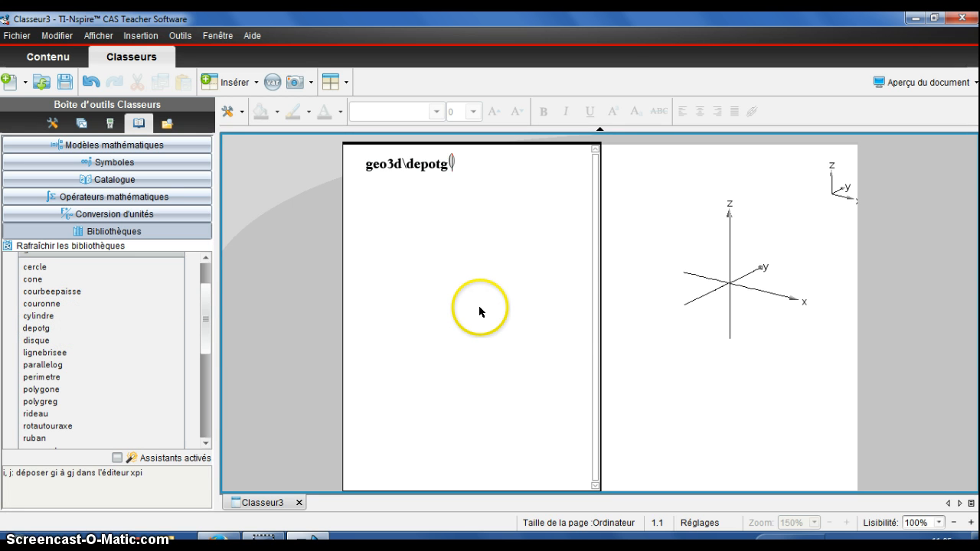
type("1,10")
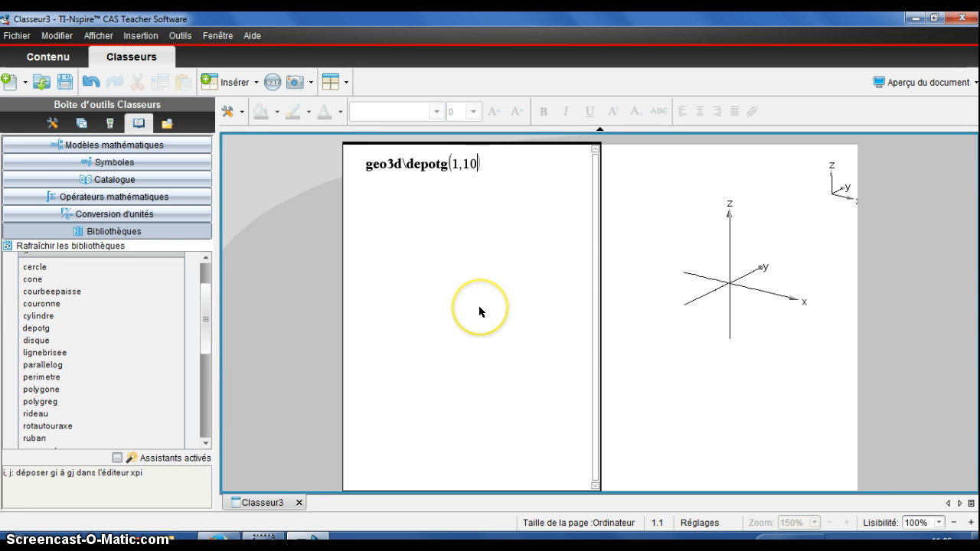
key("Return")
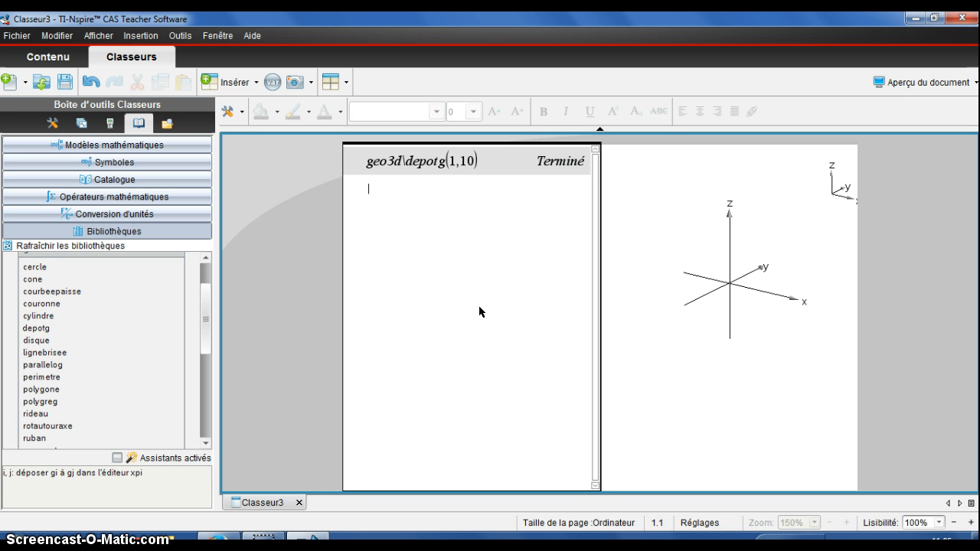
Examine the definitions of the existing parametric graphs in the 3D graph's entry line
left_click(651, 233)
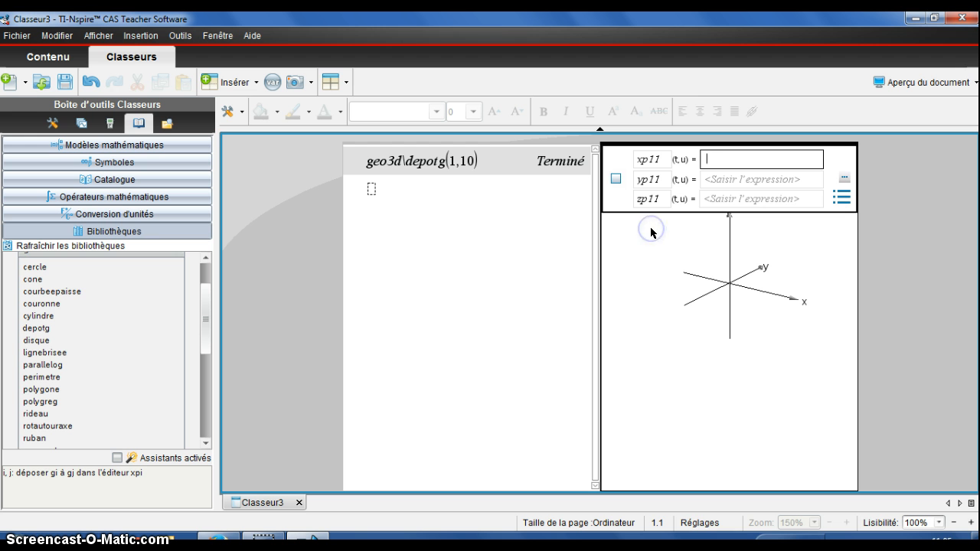
key("Up")
key("Up")
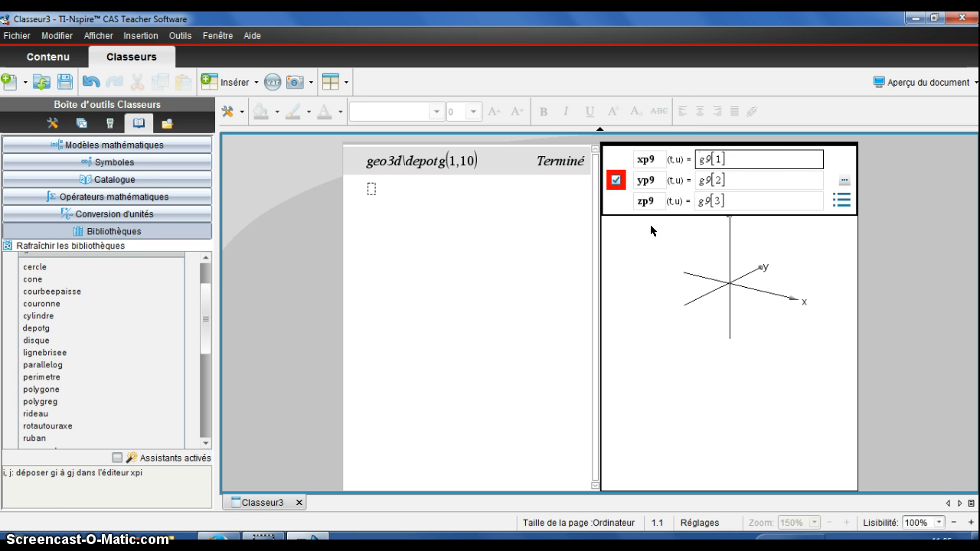
key("Up")
key("Up")
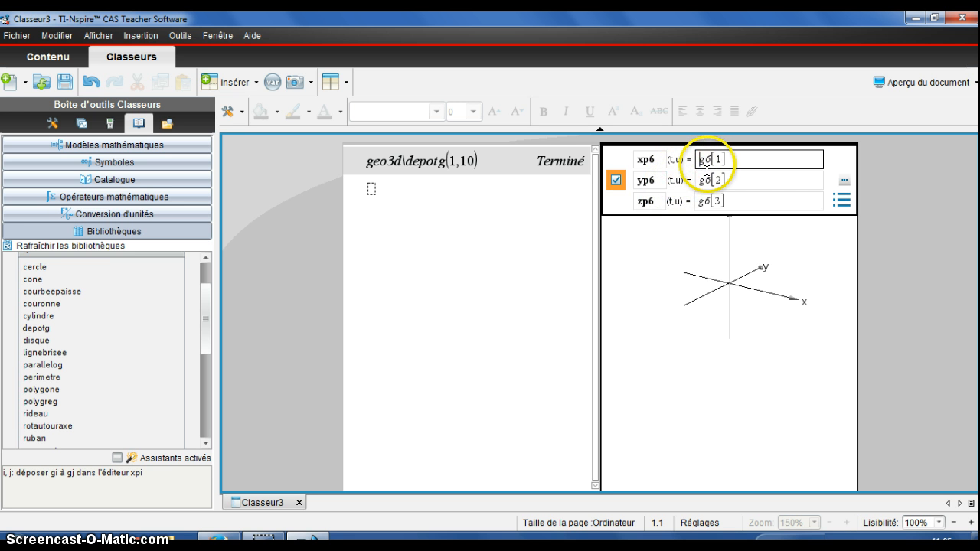
key("Down")
key("Down")
key("Down")
key("Down")
key("Down")
key("Down")
key("Down")
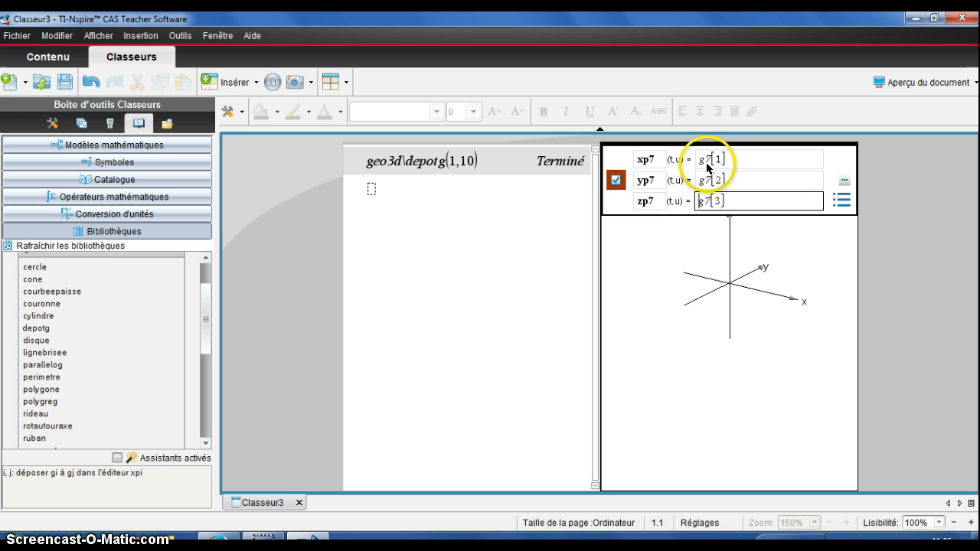
key("Down")
key("Down")
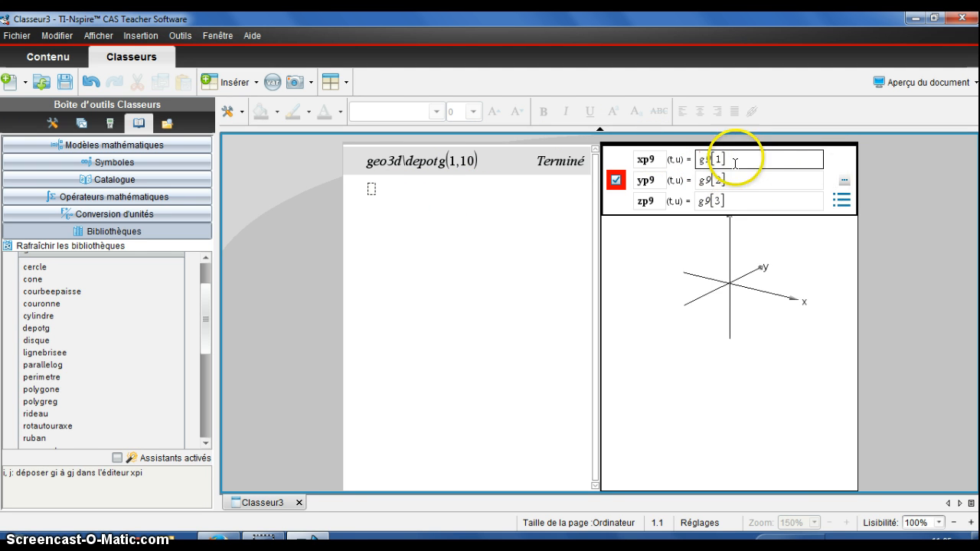
Define g1:=geo3d\cercle(2,{0,0,1},{1,0,0}) in the Calculator, inserting cercle from the geo3d library
left_click(404, 198)
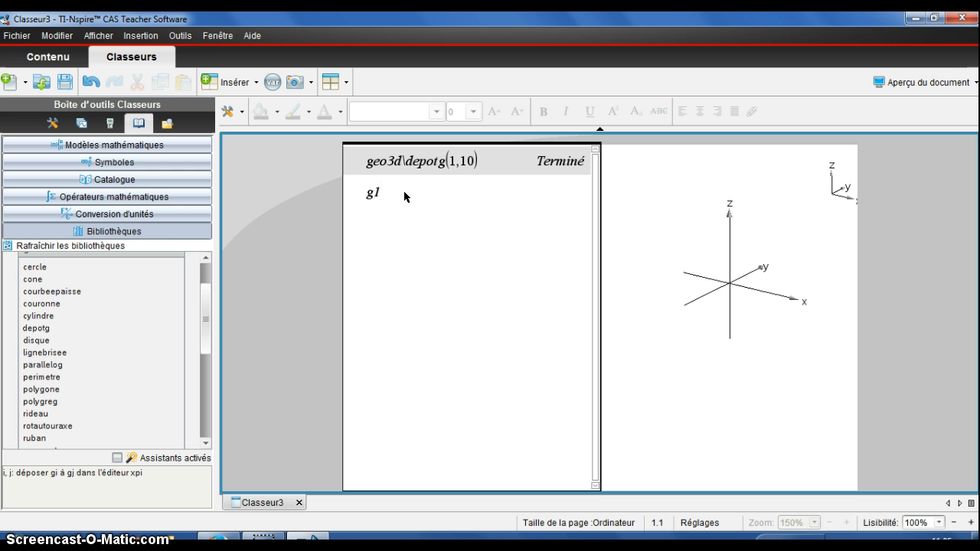
type(":=")
double_click(34, 267)
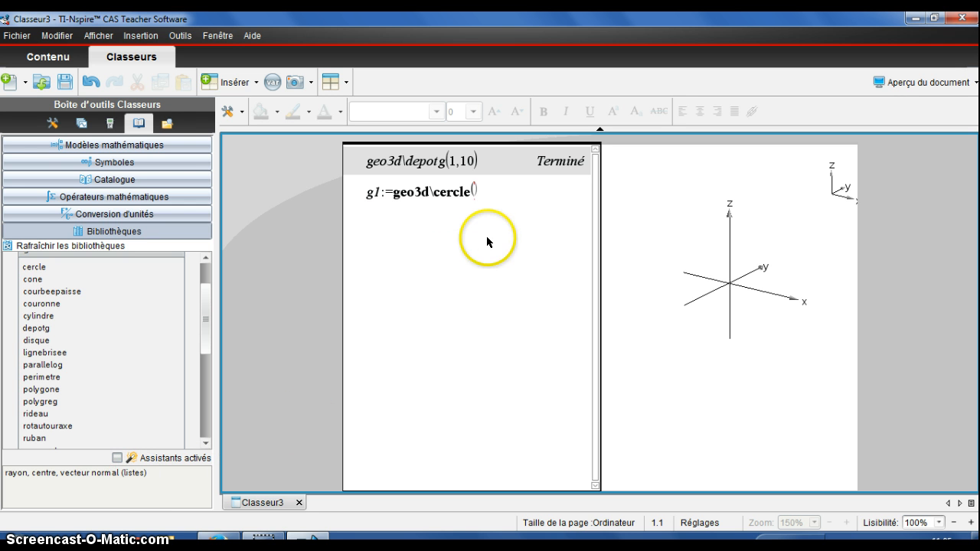
type("2")
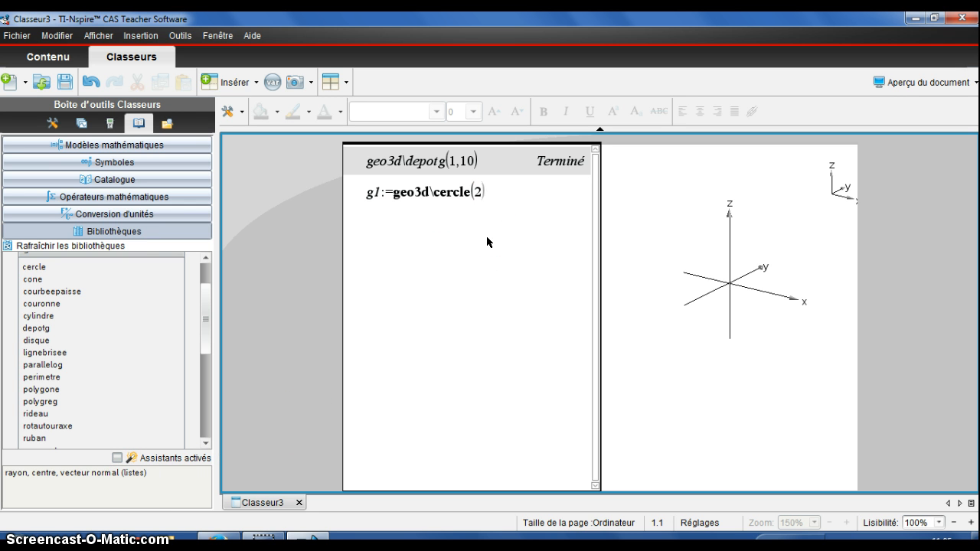
type(",{0,0,1},{1,0,0")
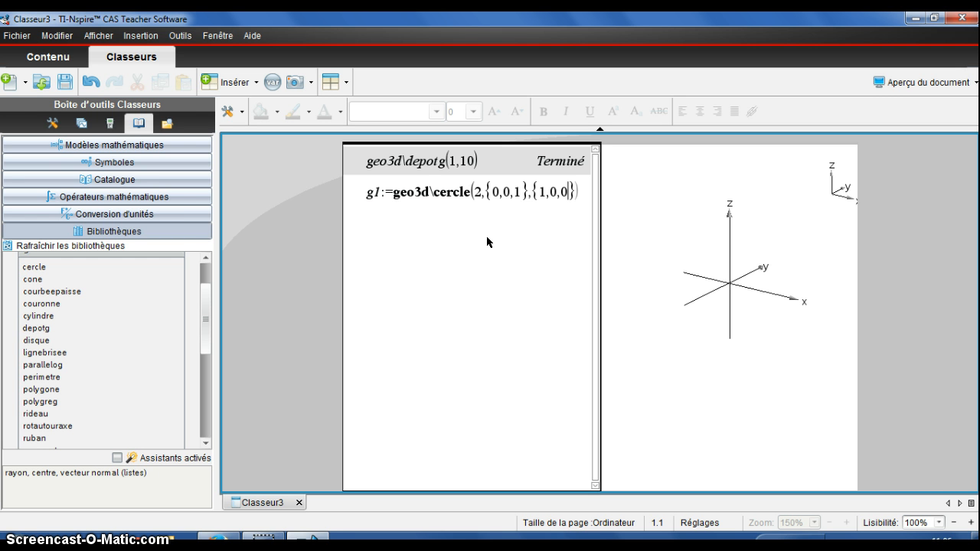
key("Return")
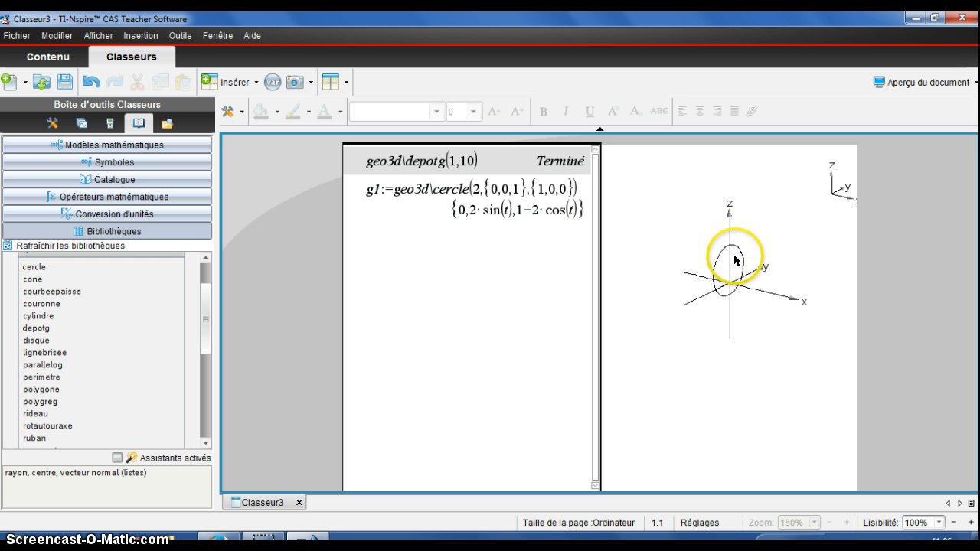
left_click(750, 326)
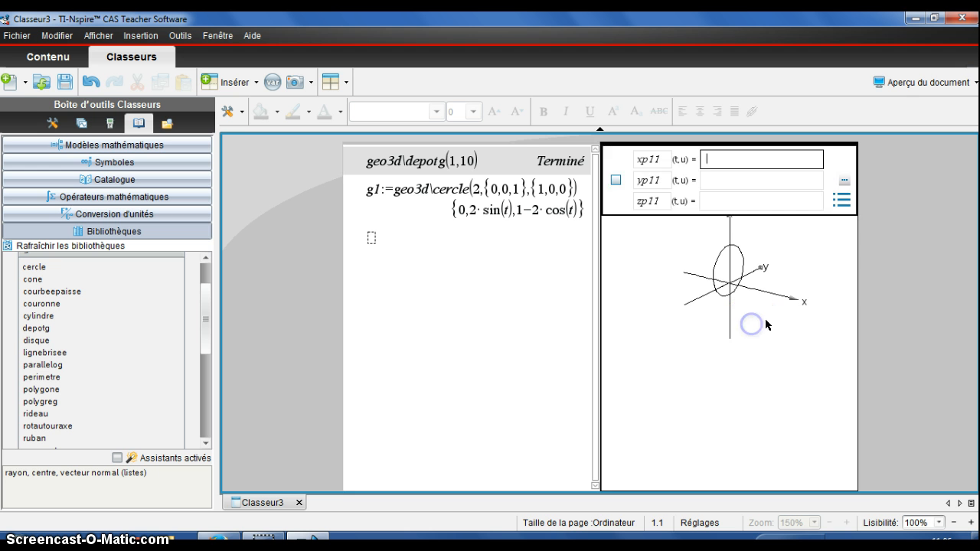
mouse_move(765, 324)
left_mouse_down()
mouse_move(666, 317)
mouse_move(673, 289)
mouse_move(740, 302)
mouse_move(753, 322)
left_mouse_up()
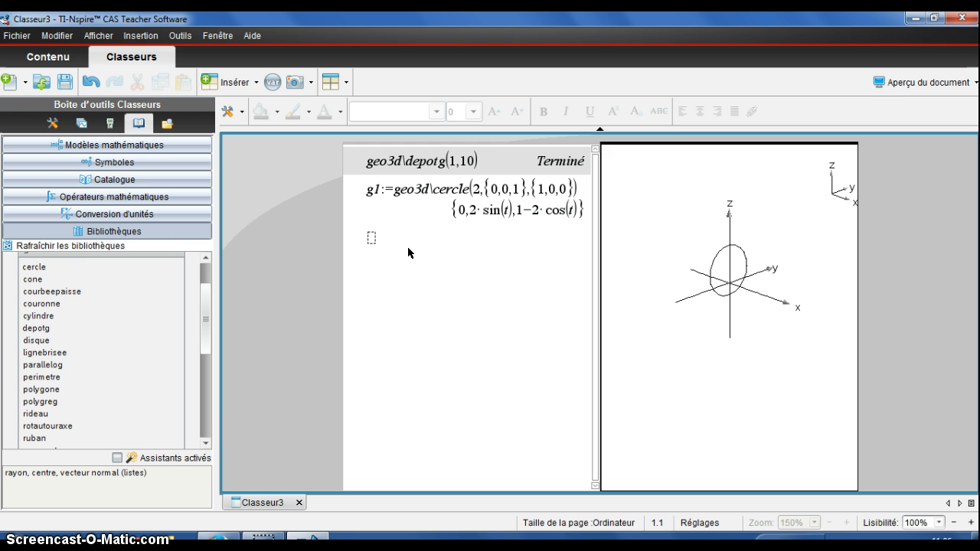
Save the document in the TI-Nspire folder under the file name debutgeo3d
left_click(66, 84)
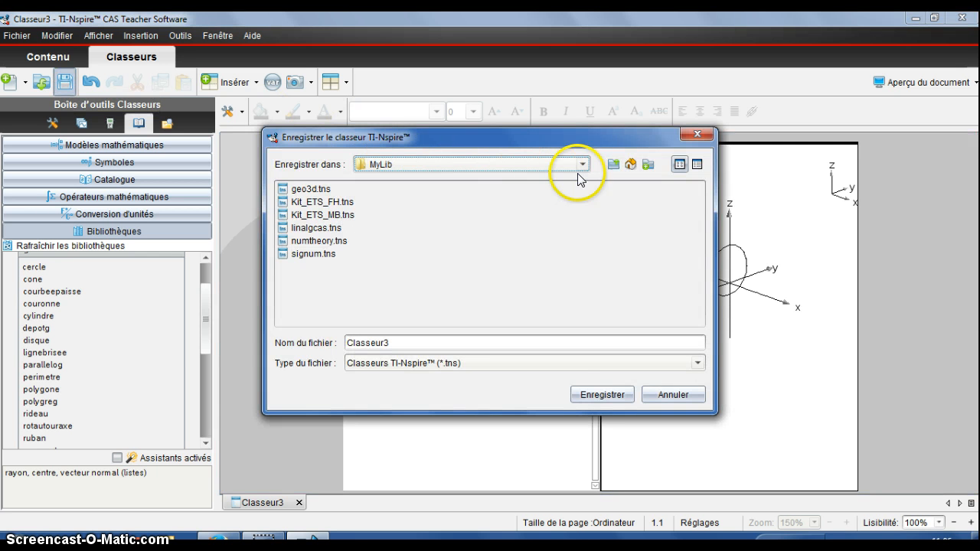
left_click(584, 163)
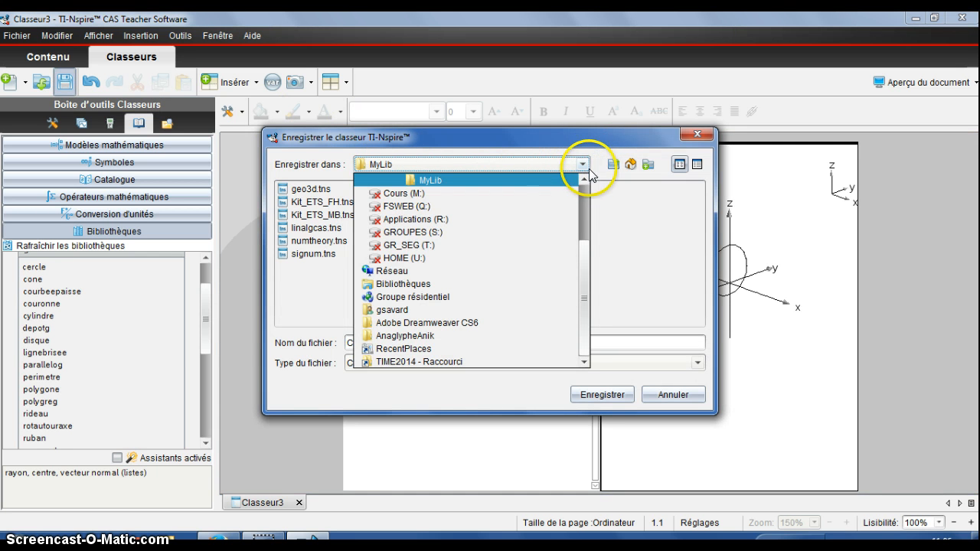
left_click(584, 179)
left_click(571, 178)
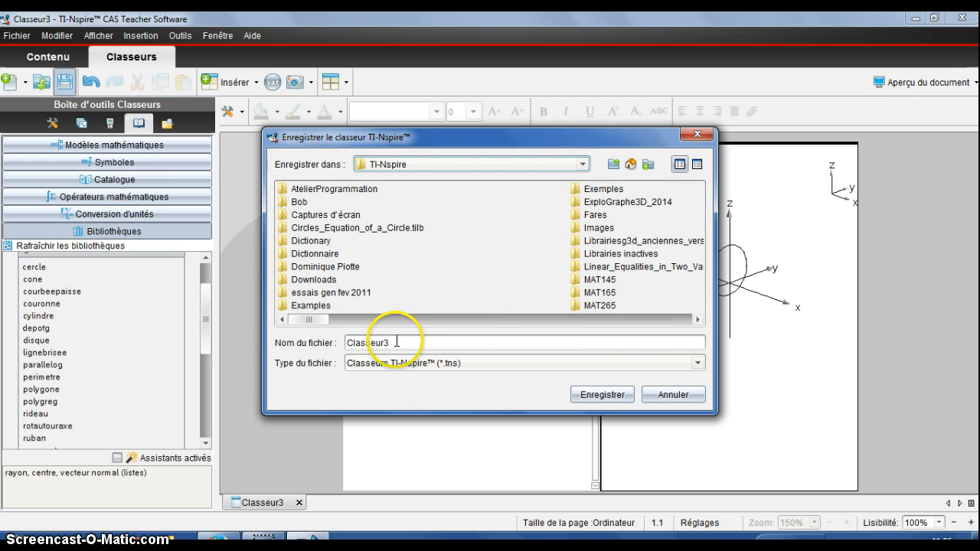
double_click(363, 343)
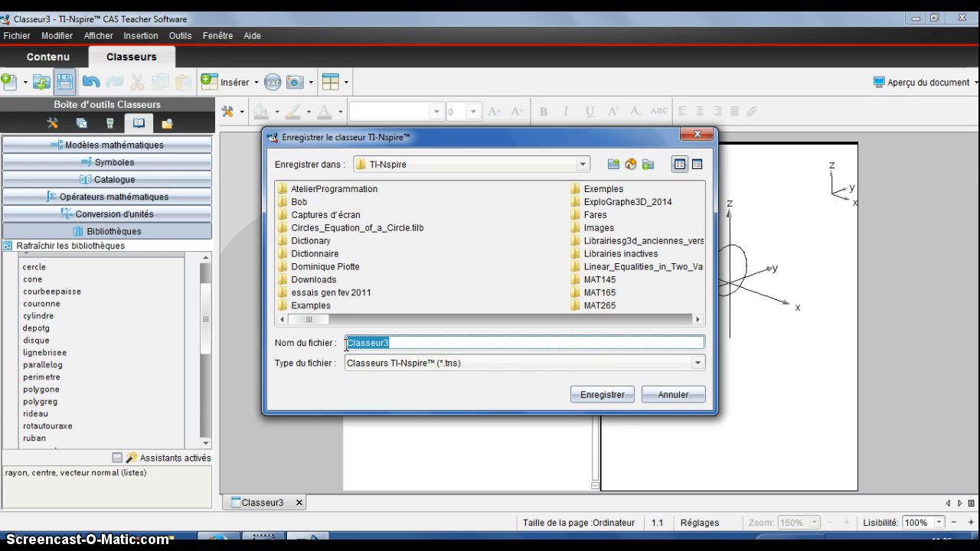
type("debutgeo3d")
key("Return")
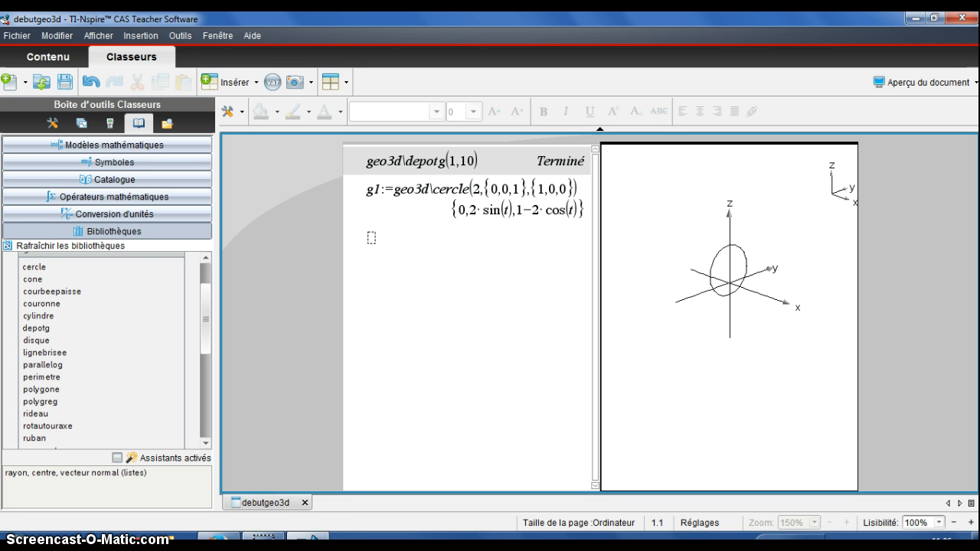
mouse_move(264, 540)
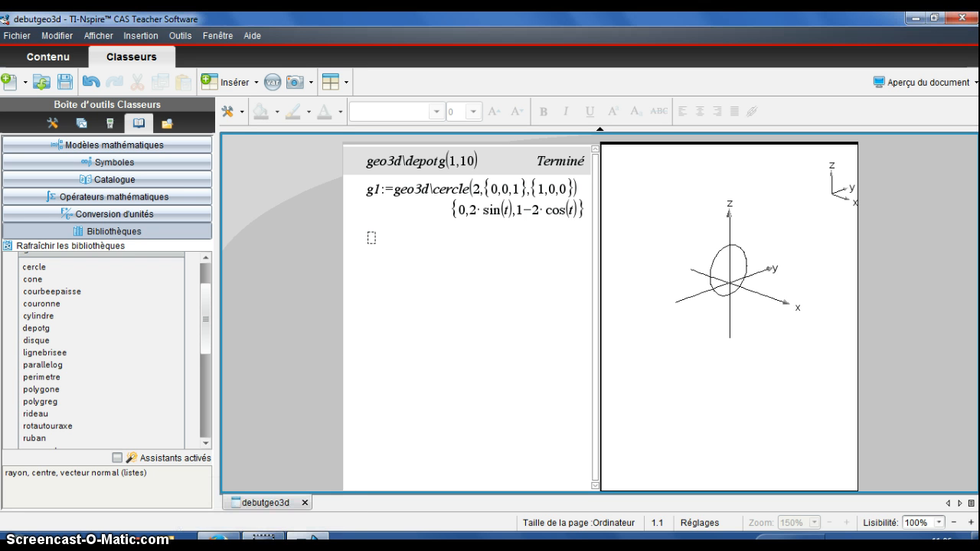